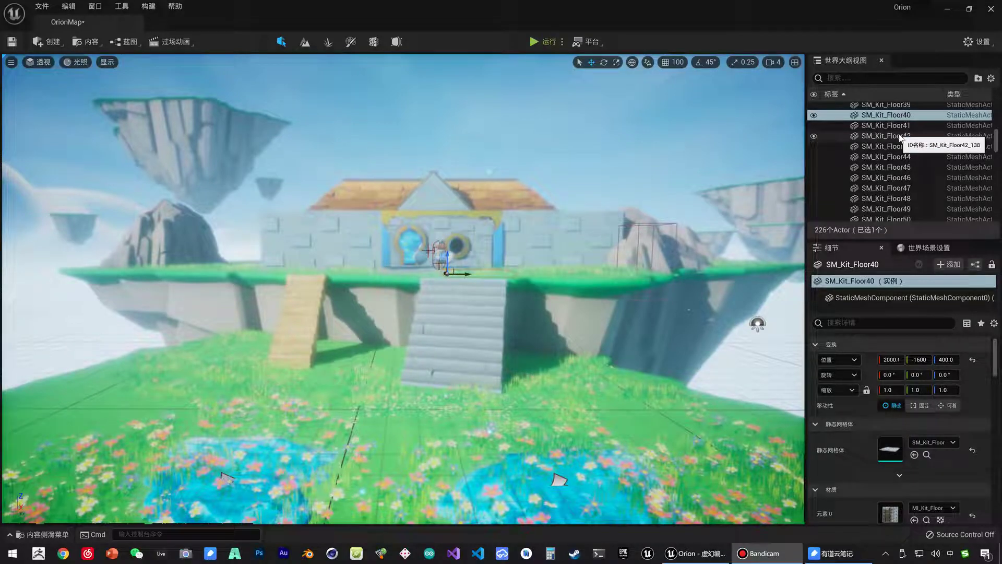
Select the SM_Kit_Ramp7 stairs and orbit the viewport to view the stone house from above
{"action": "left_click", "coordinate": [437, 358]}
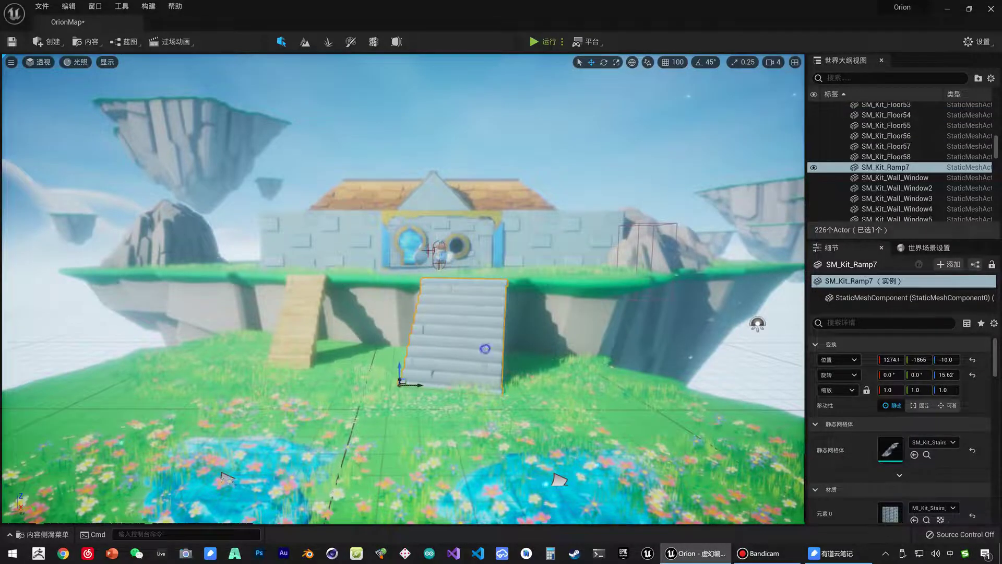
{"action": "mouse_move", "coordinate": [485, 348]}
{"action": "right_mouse_down"}
{"action": "mouse_move", "coordinate": [338, 330]}
{"action": "mouse_move", "coordinate": [395, 379]}
{"action": "right_mouse_up"}
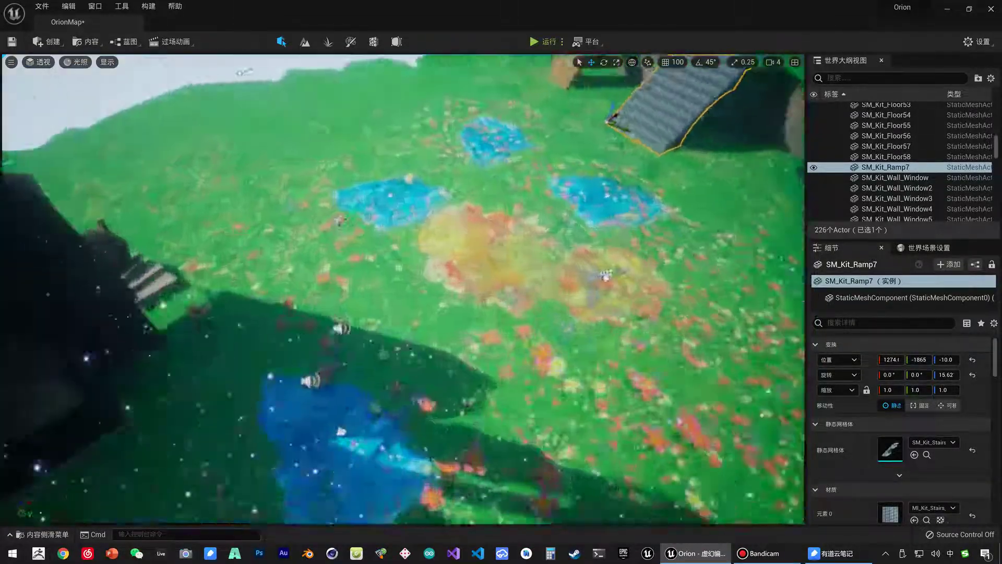
{"action": "right_click_drag", "start_coordinate": [395, 385], "coordinate": [395, 385]}
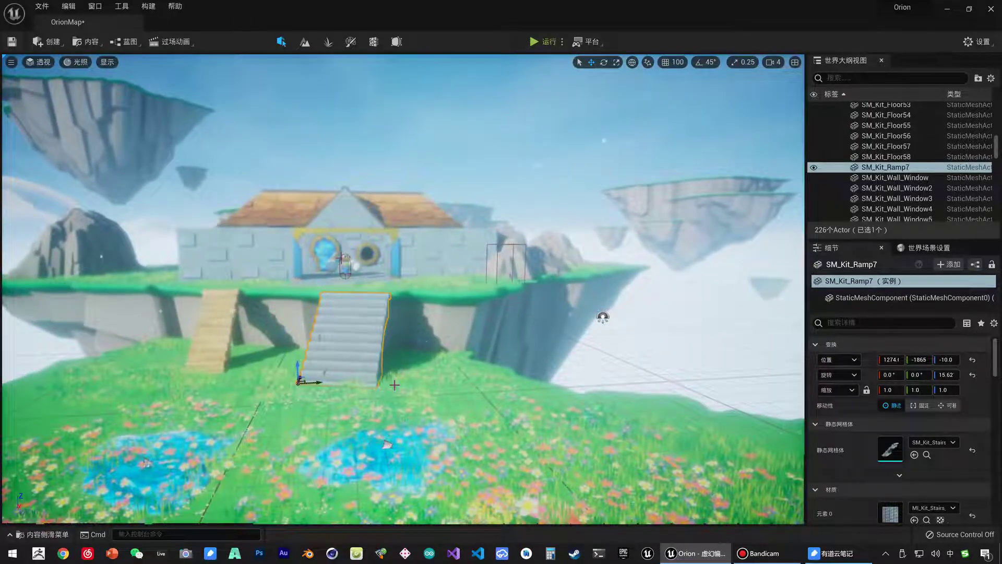
{"action": "right_click_drag", "start_coordinate": [394, 380], "coordinate": [394, 381]}
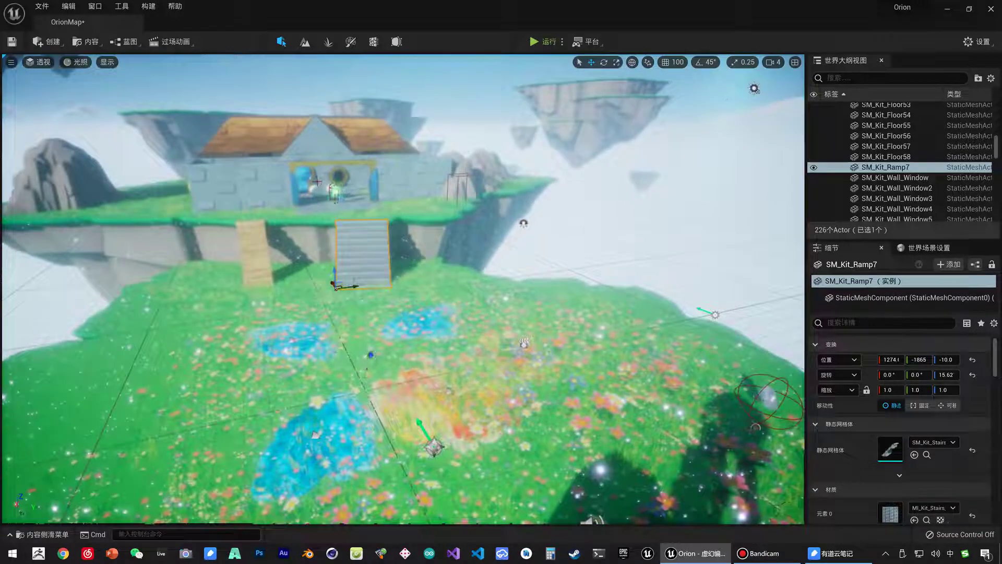
{"action": "right_click_drag", "start_coordinate": [329, 127], "coordinate": [329, 126]}
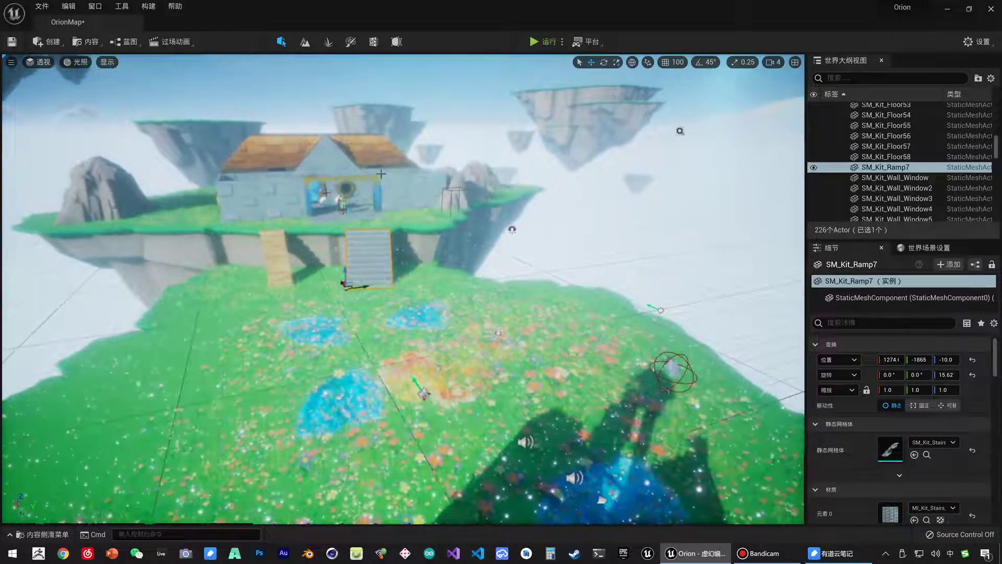
Open the Content Drawer at the _Orion/Blueprints folder
{"action": "left_click", "coordinate": [406, 362]}
{"action": "key", "text": "ctrl+space"}
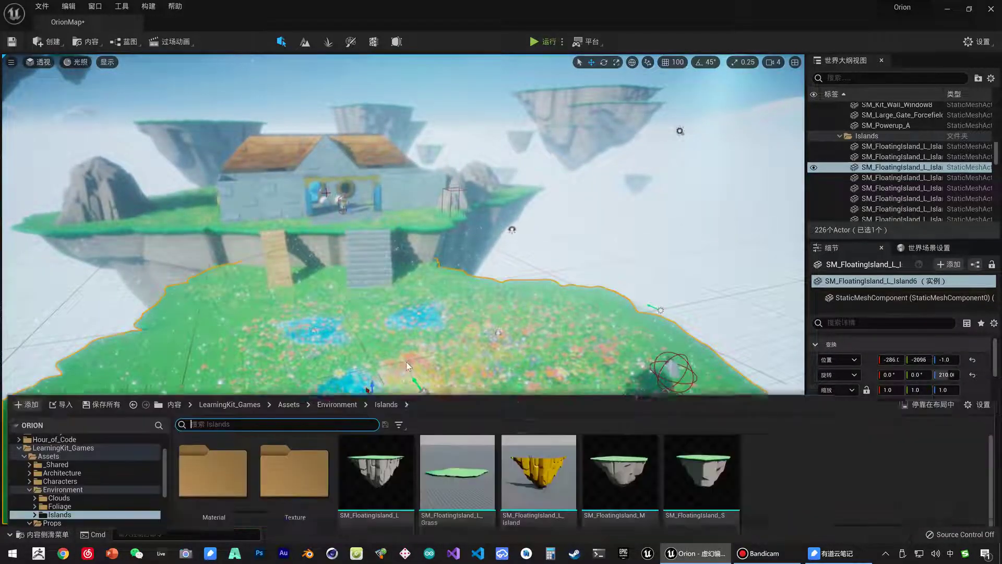
{"action": "scroll", "coordinate": [61, 414], "scroll_direction": "up", "scroll_amount": 2}
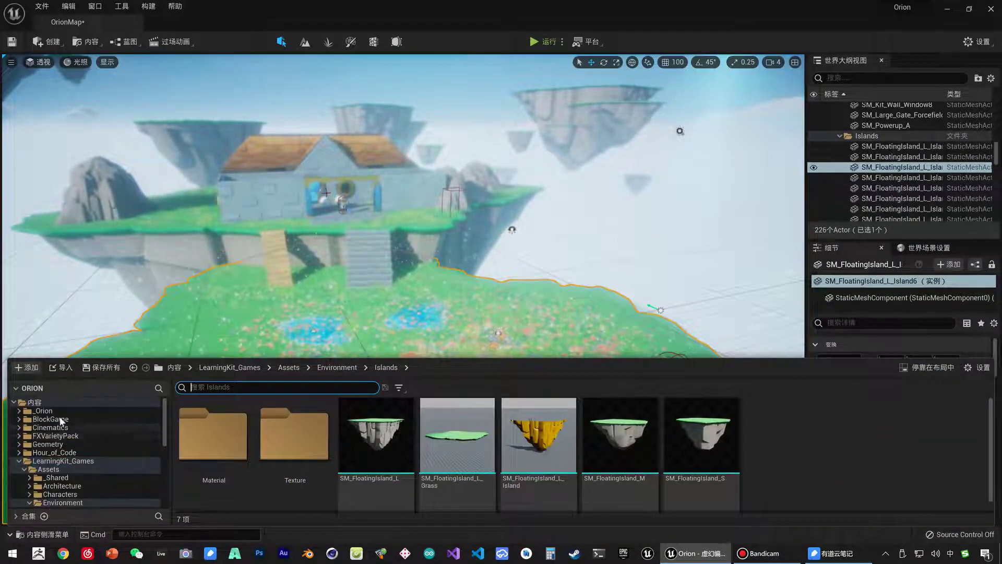
{"action": "left_click", "coordinate": [19, 412]}
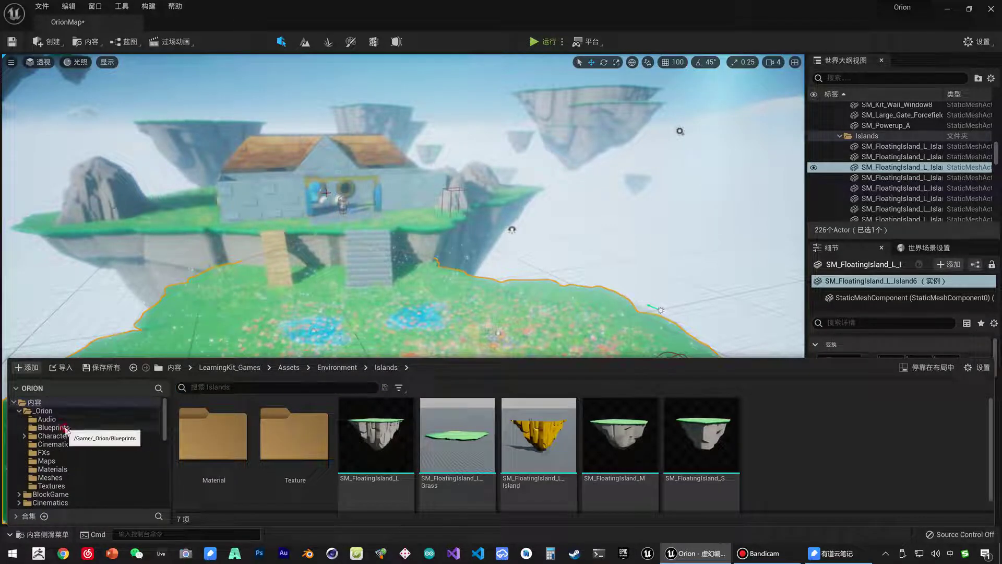
{"action": "left_click", "coordinate": [52, 427]}
Create a new Actor Blueprint class named BP_ReturnZ
{"action": "right_click", "coordinate": [687, 459]}
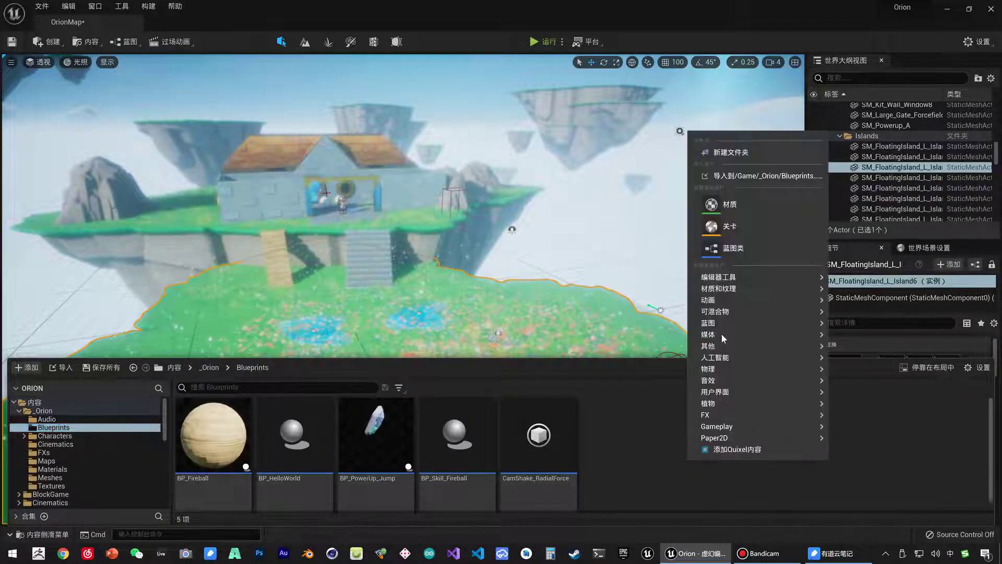
{"action": "left_click", "coordinate": [728, 252]}
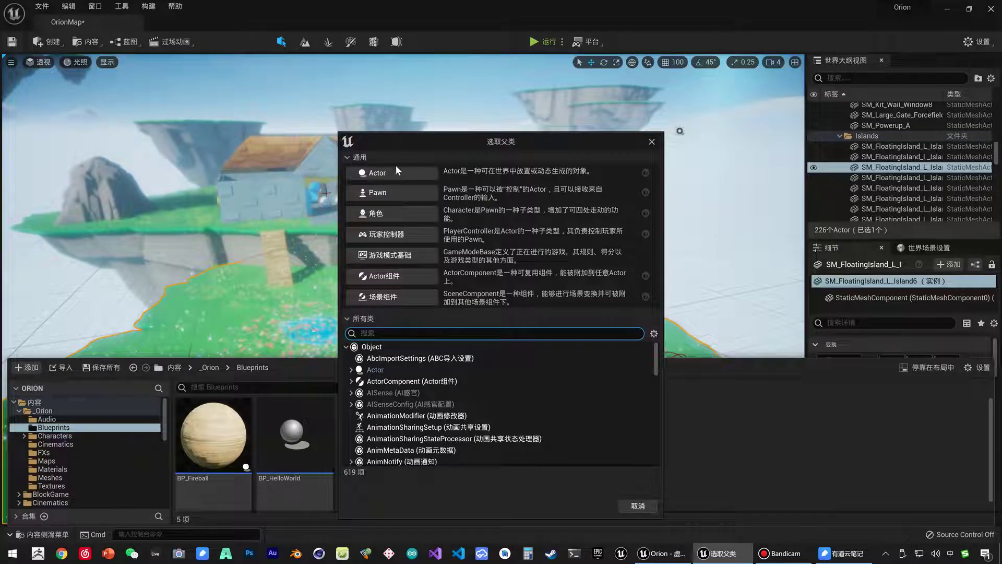
{"action": "left_click", "coordinate": [396, 171]}
{"action": "type", "text": "BP_"}
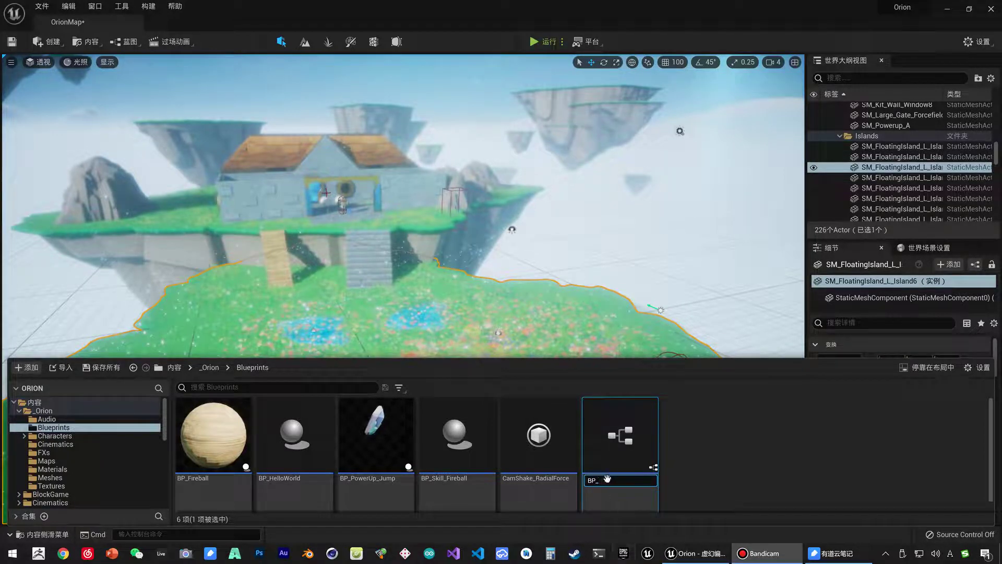
{"action": "type", "text": "z"}
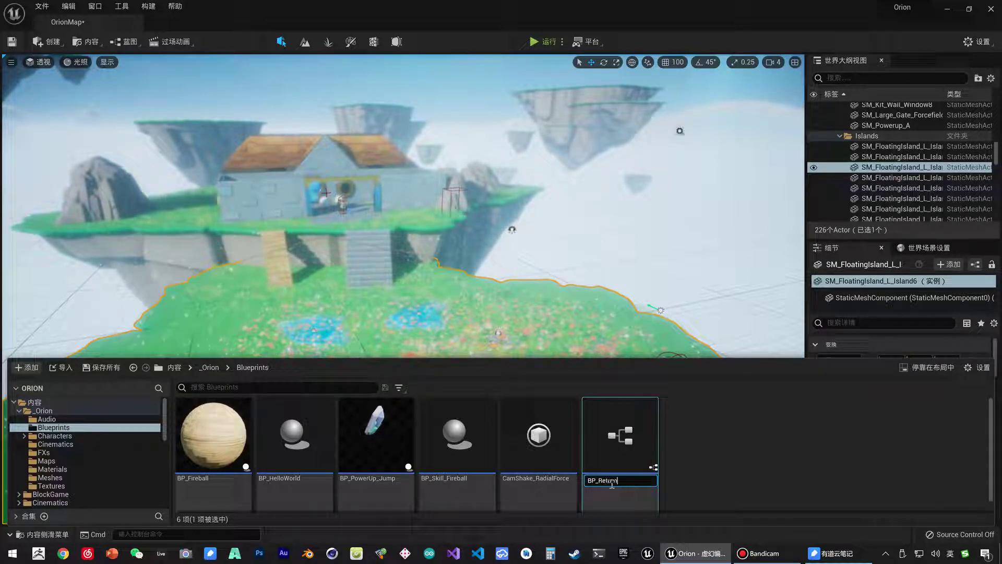
{"action": "key", "text": "Return"}
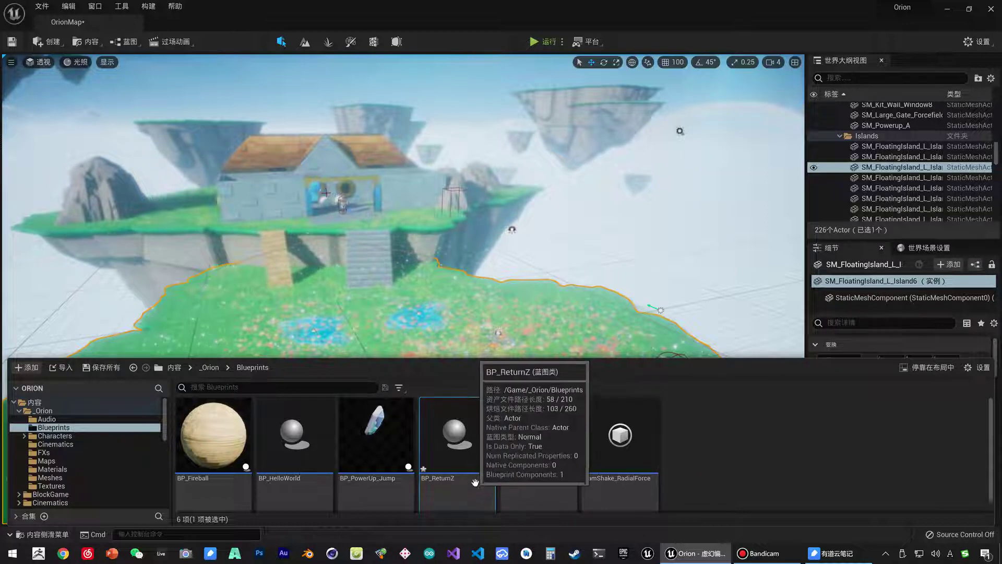
Open BP_ReturnZ and add a Box Collision component
{"action": "double_click", "coordinate": [454, 455]}
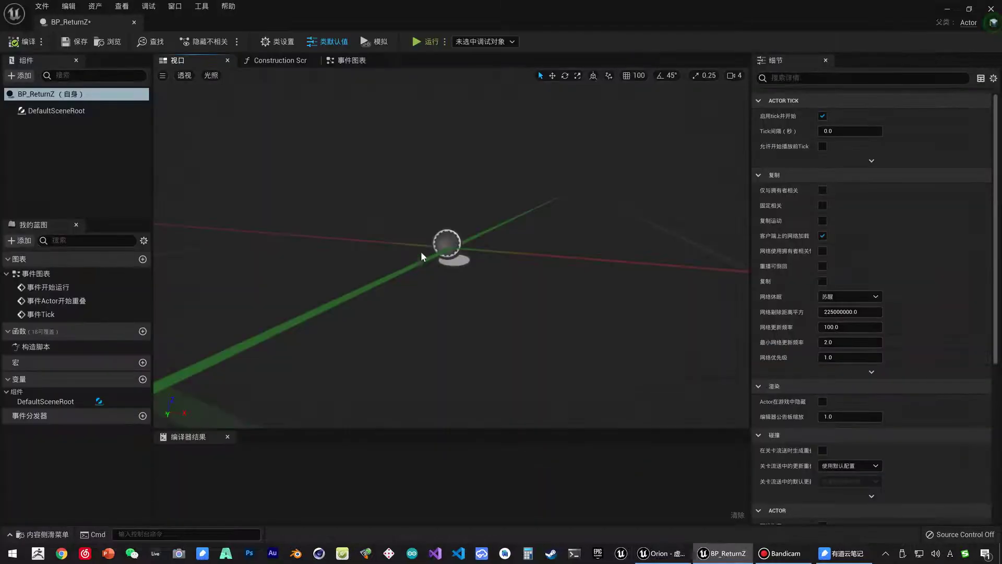
{"action": "left_click", "coordinate": [22, 81]}
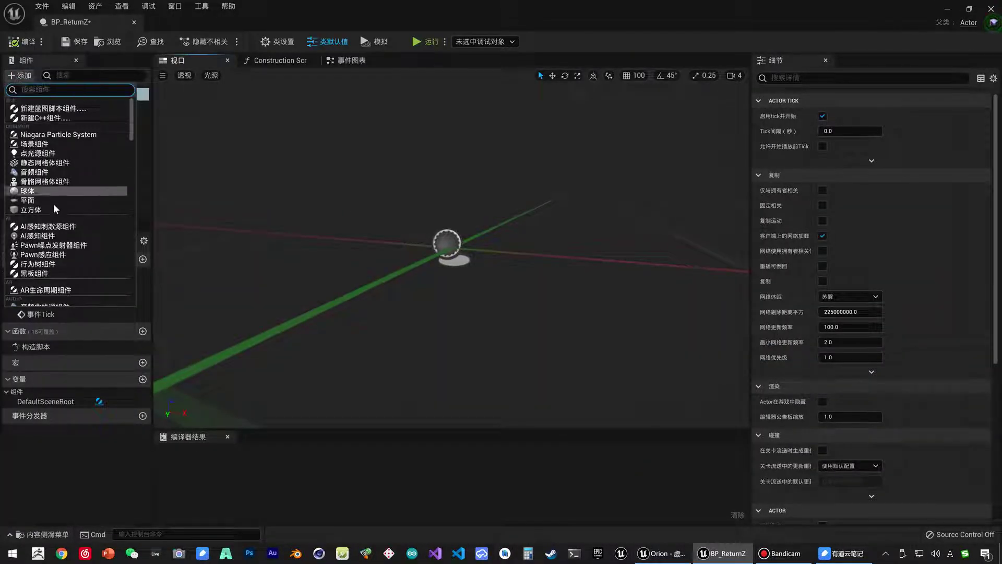
{"action": "scroll", "coordinate": [58, 208], "scroll_direction": "down", "scroll_amount": 3}
{"action": "scroll", "coordinate": [61, 227], "scroll_direction": "down", "scroll_amount": 3}
{"action": "scroll", "coordinate": [65, 228], "scroll_direction": "down", "scroll_amount": 3}
{"action": "scroll", "coordinate": [68, 225], "scroll_direction": "down", "scroll_amount": 2}
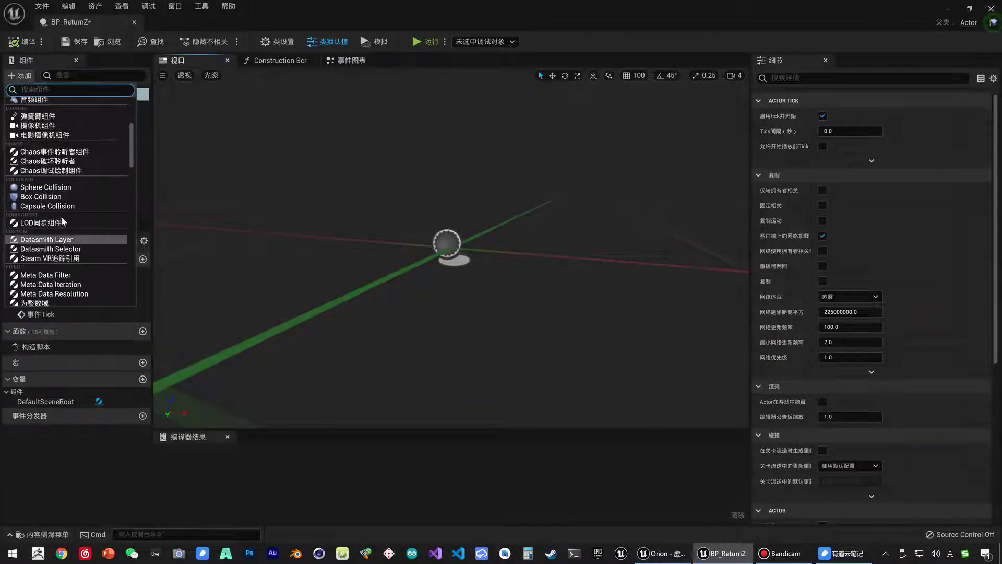
{"action": "left_click", "coordinate": [62, 196]}
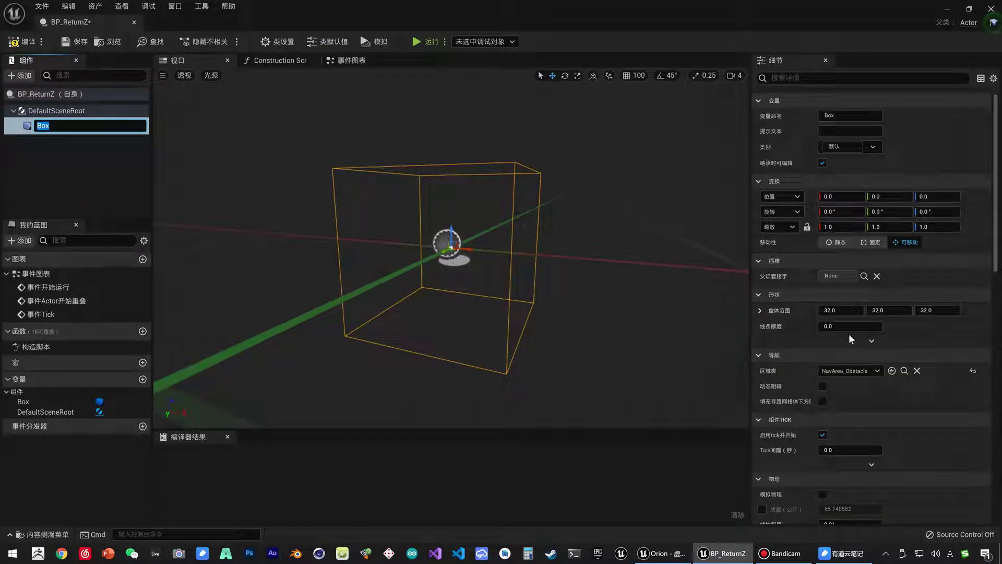
Set the Box extent X and Y to 20000, save, and dock the Blueprint editor
{"action": "left_click", "coordinate": [842, 312]}
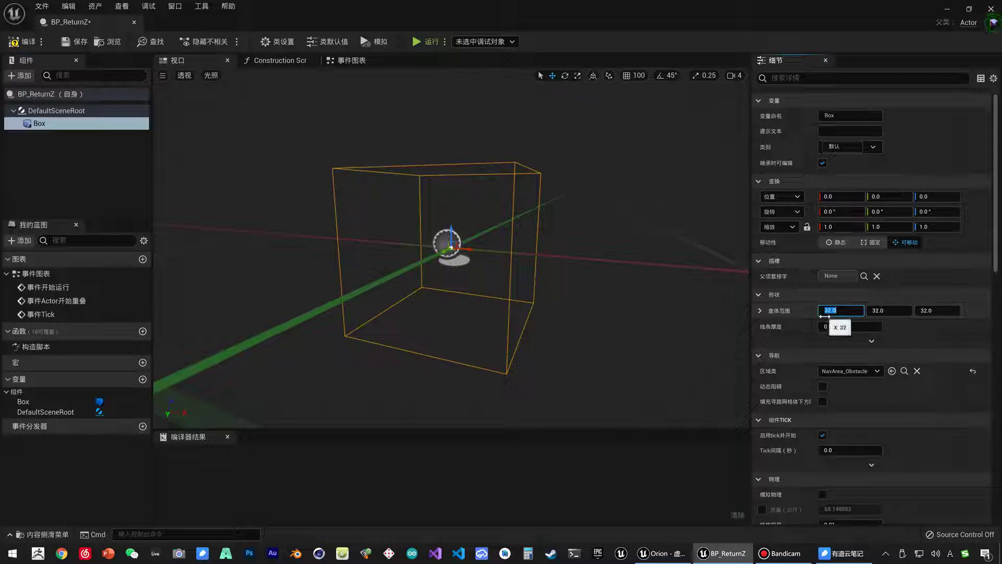
{"action": "type", "text": "20000"}
{"action": "left_click", "coordinate": [900, 312]}
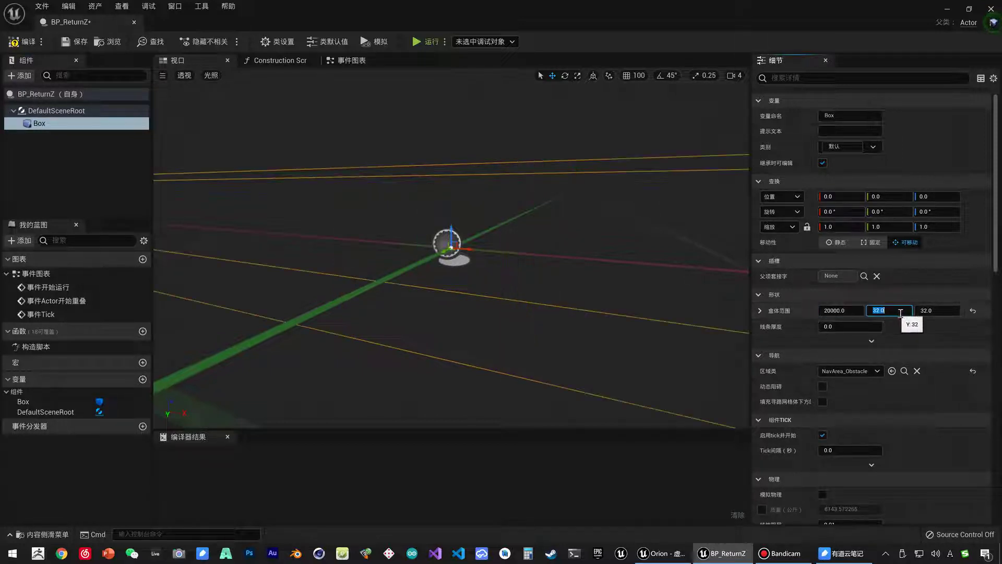
{"action": "key", "text": "Return"}
{"action": "right_click_drag", "start_coordinate": [470, 287], "coordinate": [522, 287]}
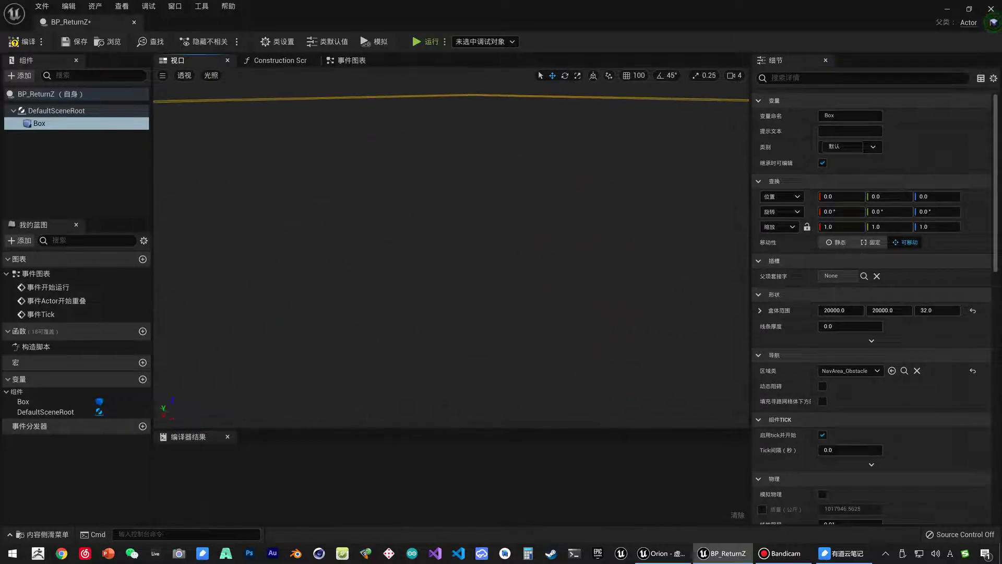
{"action": "right_click_drag", "start_coordinate": [454, 157], "coordinate": [455, 89]}
{"action": "key", "text": "ctrl+s"}
{"action": "left_click_drag", "start_coordinate": [104, 22], "coordinate": [183, 21]}
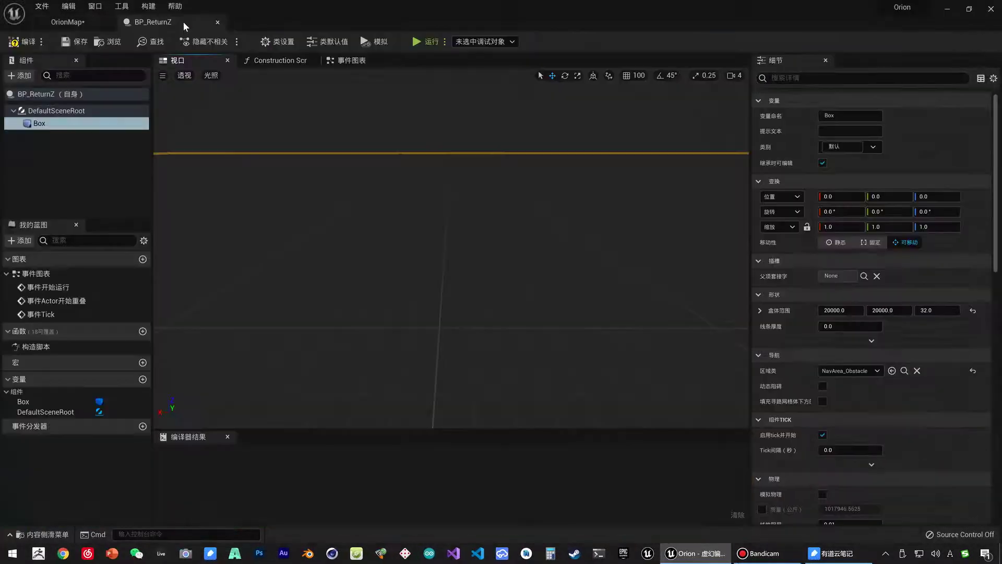
Drag a BP_ReturnZ instance from the Content Drawer onto the island in OrionMap
{"action": "left_click", "coordinate": [63, 22]}
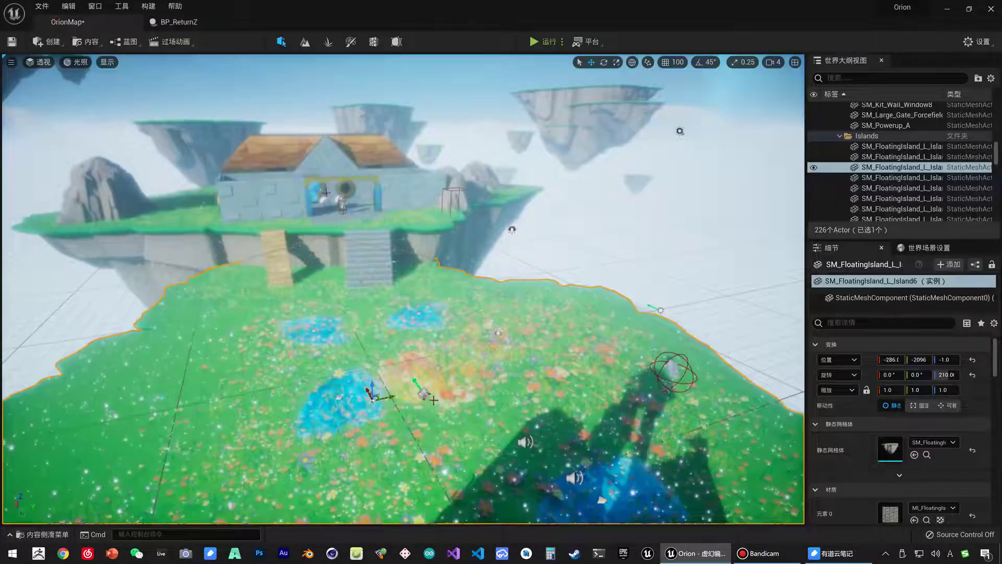
{"action": "key", "text": "ctrl+space"}
{"action": "left_click_drag", "start_coordinate": [454, 439], "coordinate": [592, 361]}
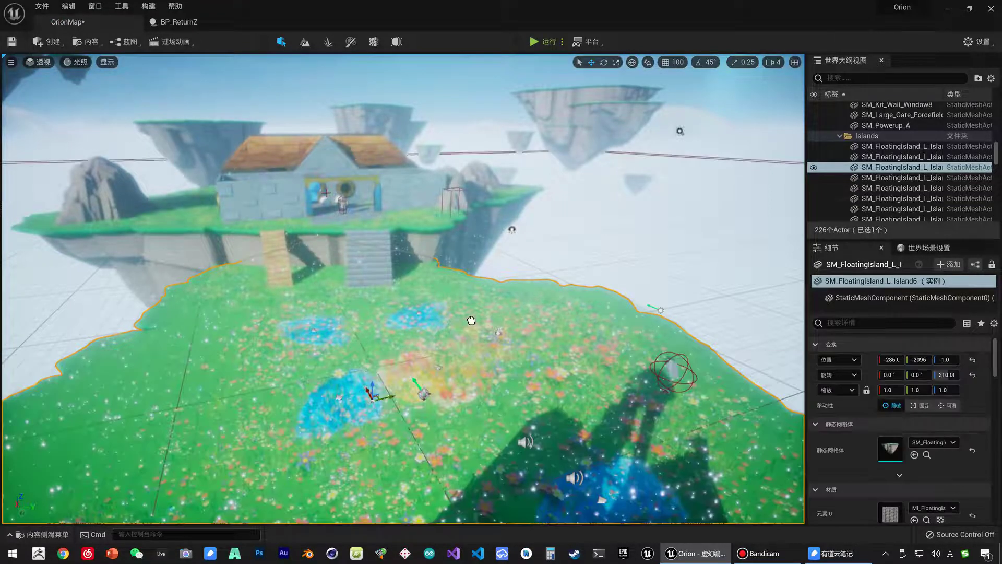
{"action": "key", "text": "f"}
{"action": "right_click_drag", "start_coordinate": [499, 347], "coordinate": [499, 347]}
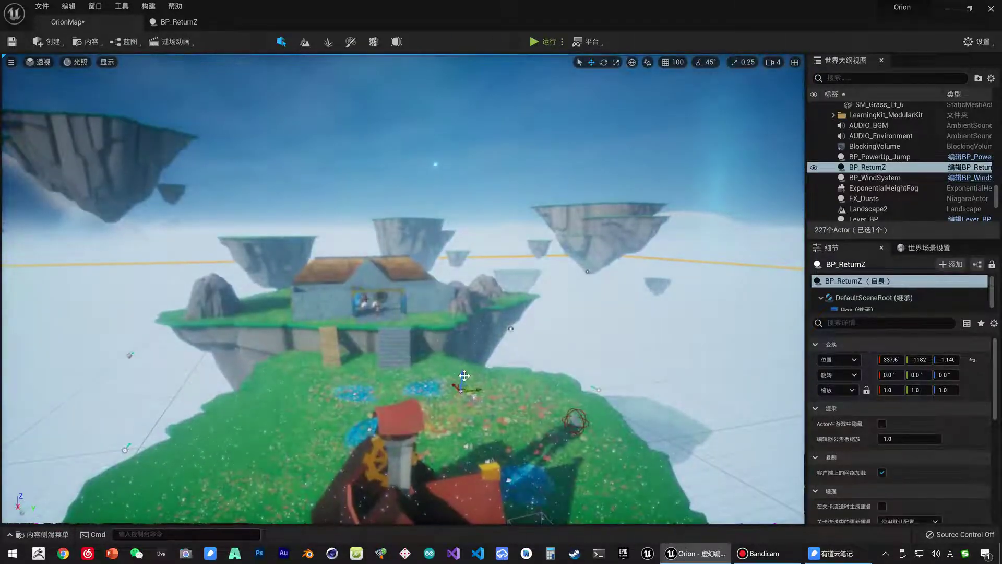
Lower the BP_ReturnZ actor far beneath the island to Z -5099
{"action": "right_click_drag", "start_coordinate": [464, 376], "coordinate": [375, 251]}
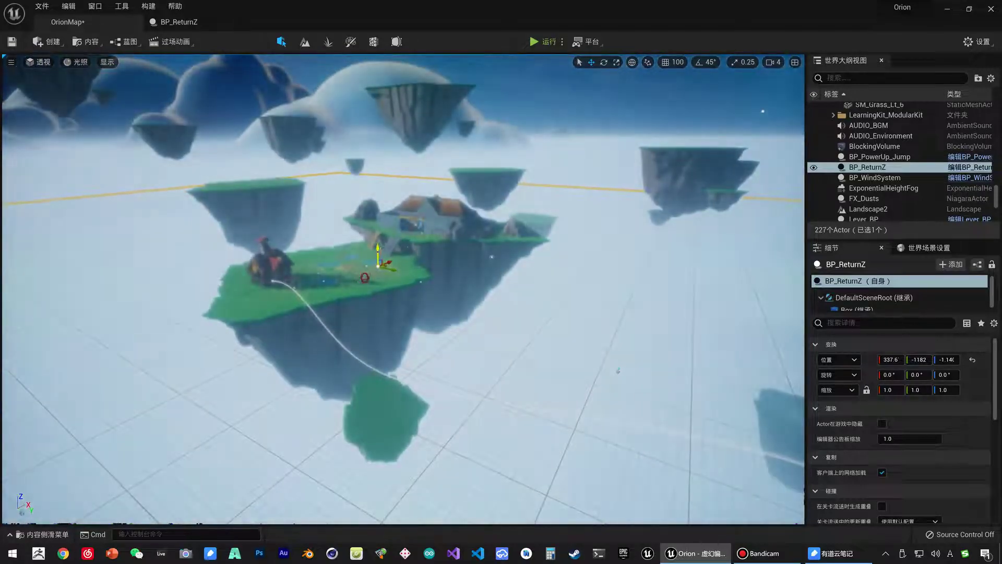
{"action": "left_click_drag", "start_coordinate": [378, 252], "coordinate": [387, 328]}
{"action": "mouse_move", "coordinate": [387, 328]}
{"action": "right_mouse_down"}
{"action": "mouse_move", "coordinate": [407, 300]}
{"action": "mouse_move", "coordinate": [376, 193]}
{"action": "mouse_move", "coordinate": [376, 246]}
{"action": "right_mouse_up"}
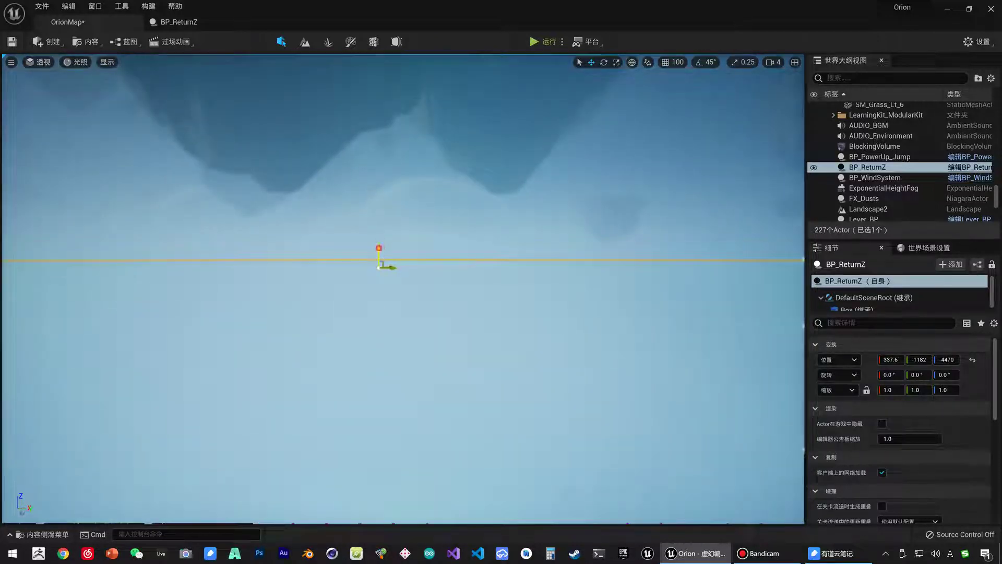
{"action": "mouse_move", "coordinate": [390, 289]}
{"action": "right_mouse_down"}
{"action": "mouse_move", "coordinate": [367, 398]}
{"action": "mouse_move", "coordinate": [622, 376]}
{"action": "right_mouse_up"}
{"action": "left_click", "coordinate": [178, 21]}
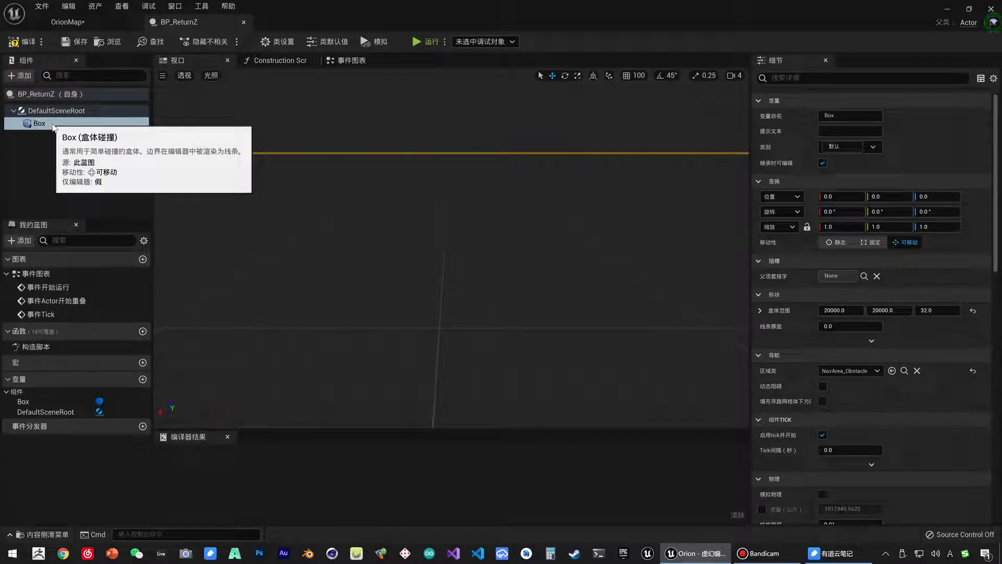
{"action": "left_click", "coordinate": [68, 22]}
{"action": "right_click_drag", "start_coordinate": [689, 470], "coordinate": [690, 501]}
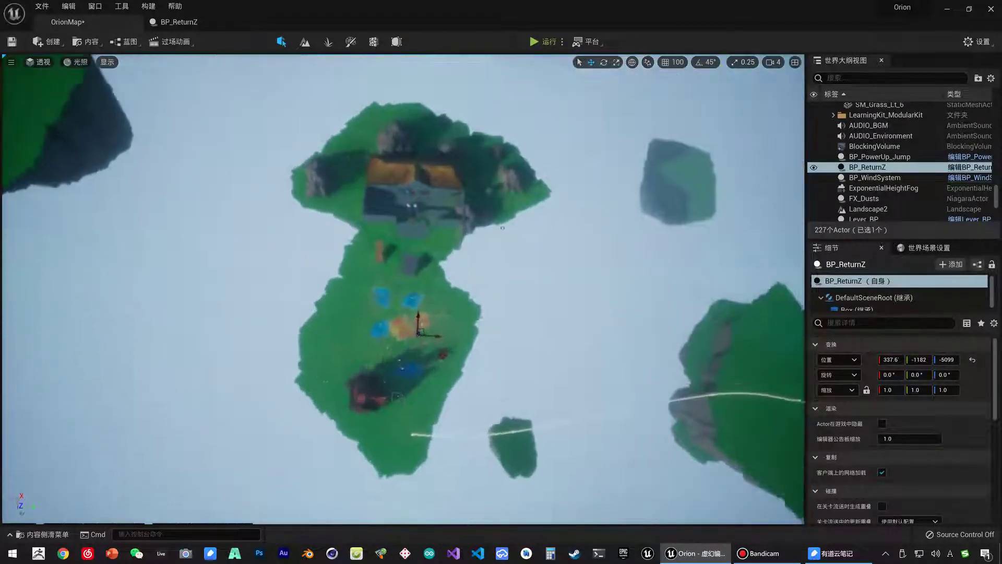
{"action": "right_click_drag", "start_coordinate": [419, 198], "coordinate": [419, 198]}
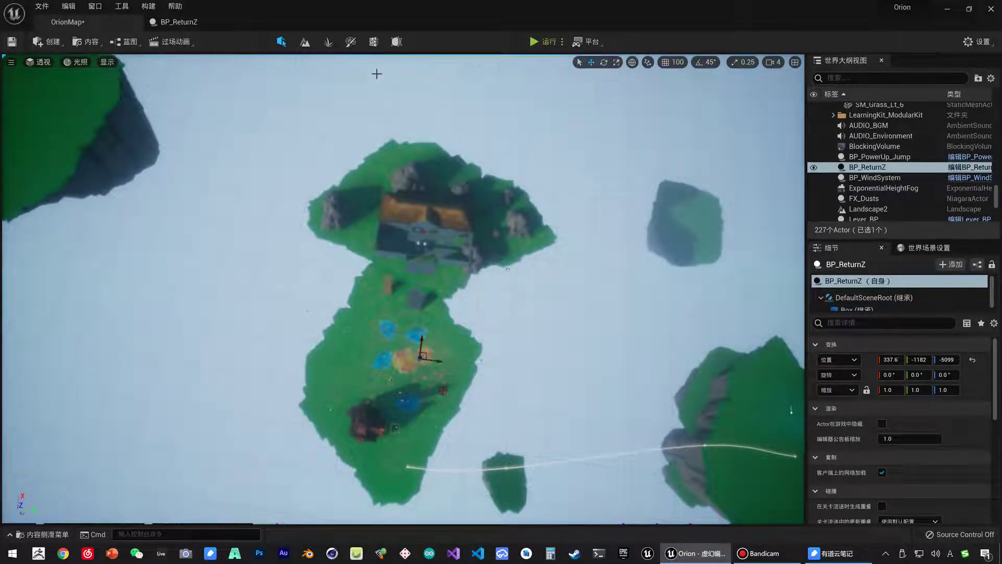
{"action": "scroll", "coordinate": [471, 350], "scroll_direction": "down", "scroll_amount": 5}
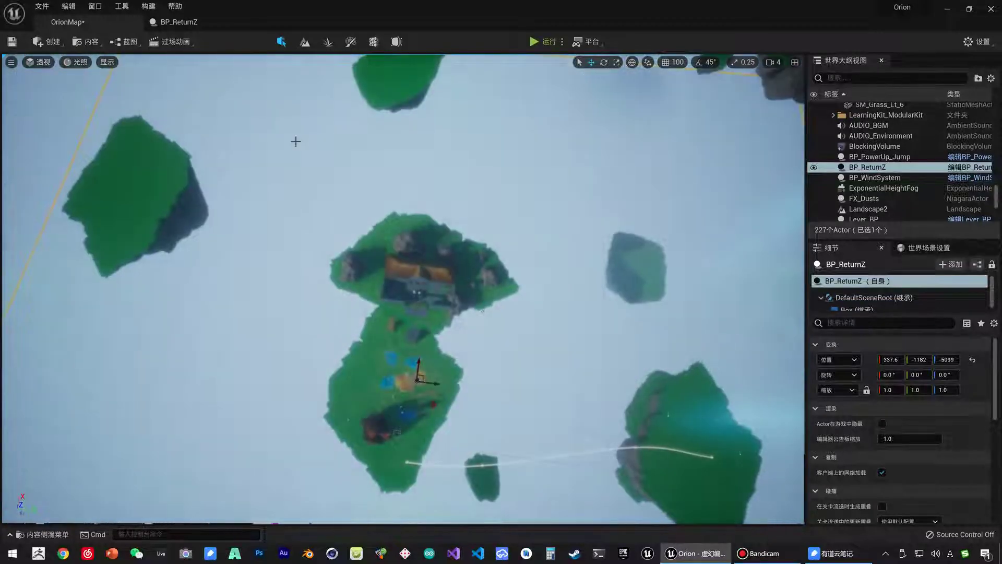
Open the Place Actors panel and search for TARGET
{"action": "left_click", "coordinate": [52, 48]}
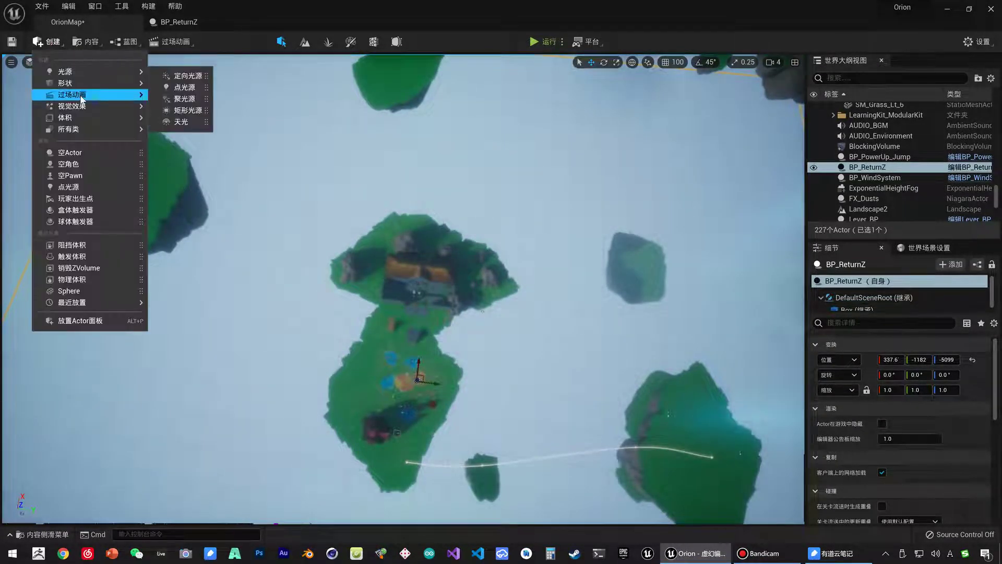
{"action": "mouse_move", "coordinate": [79, 95]}
{"action": "left_click", "coordinate": [765, 554]}
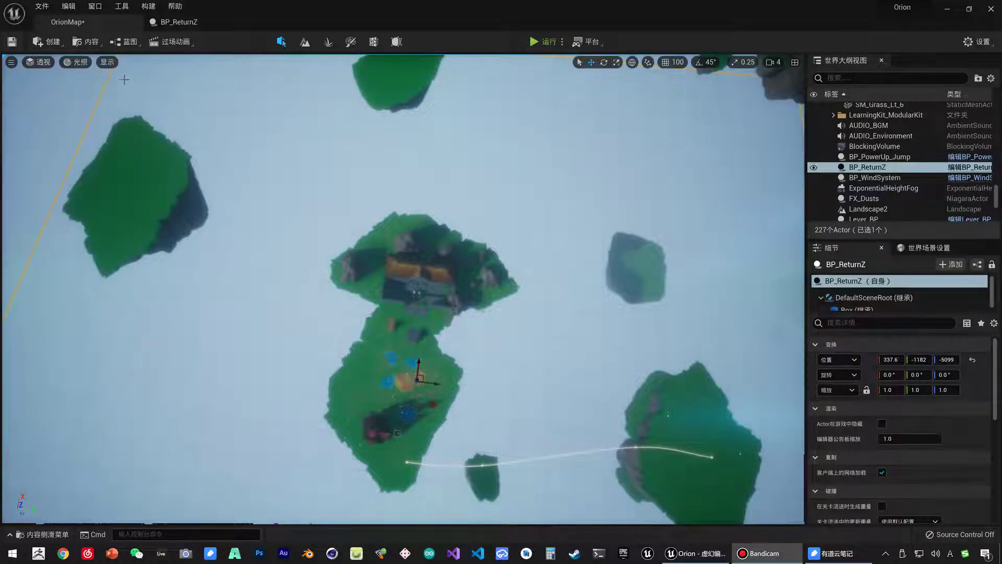
{"action": "left_click", "coordinate": [65, 45]}
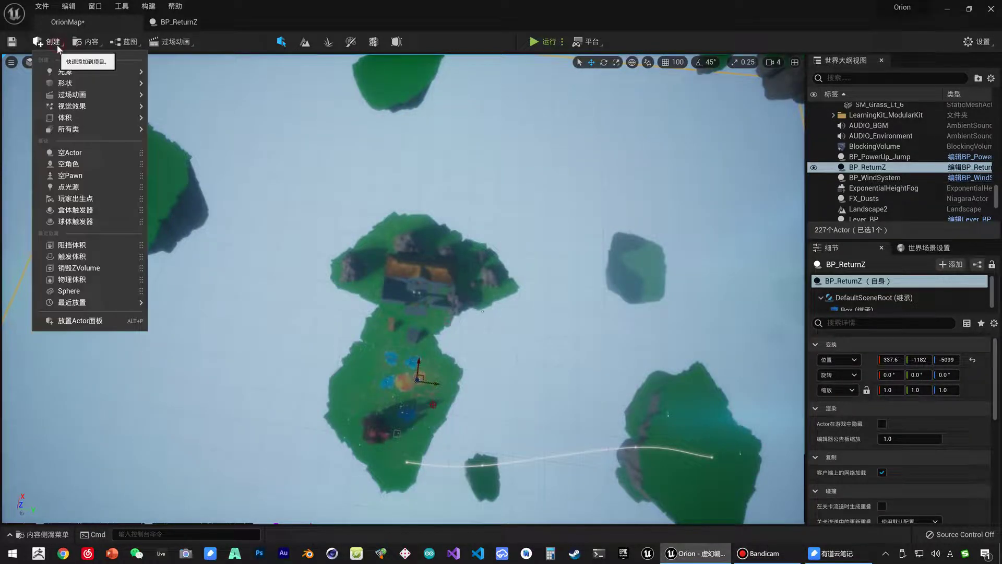
{"action": "left_click", "coordinate": [90, 321]}
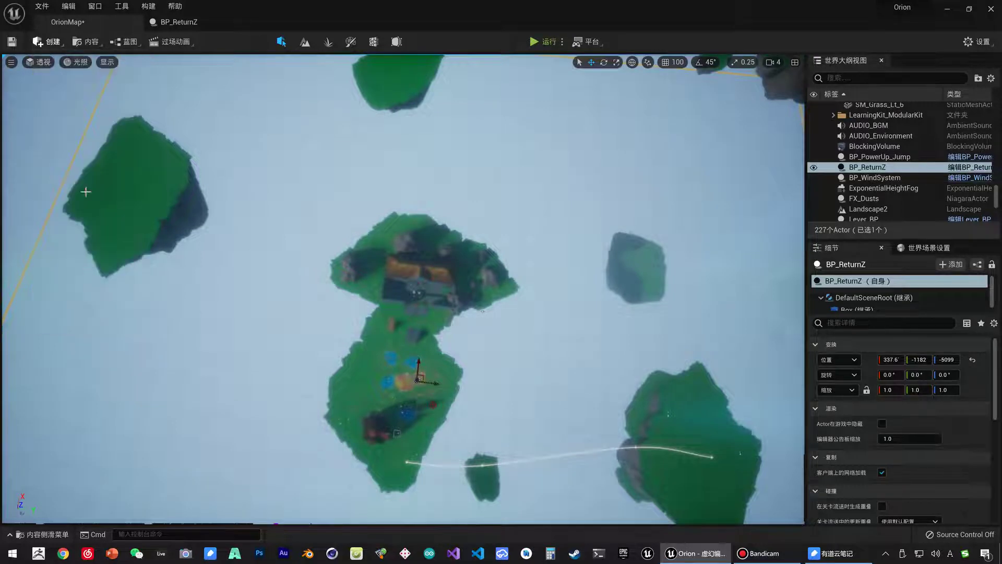
{"action": "type", "text": "TARGET"}
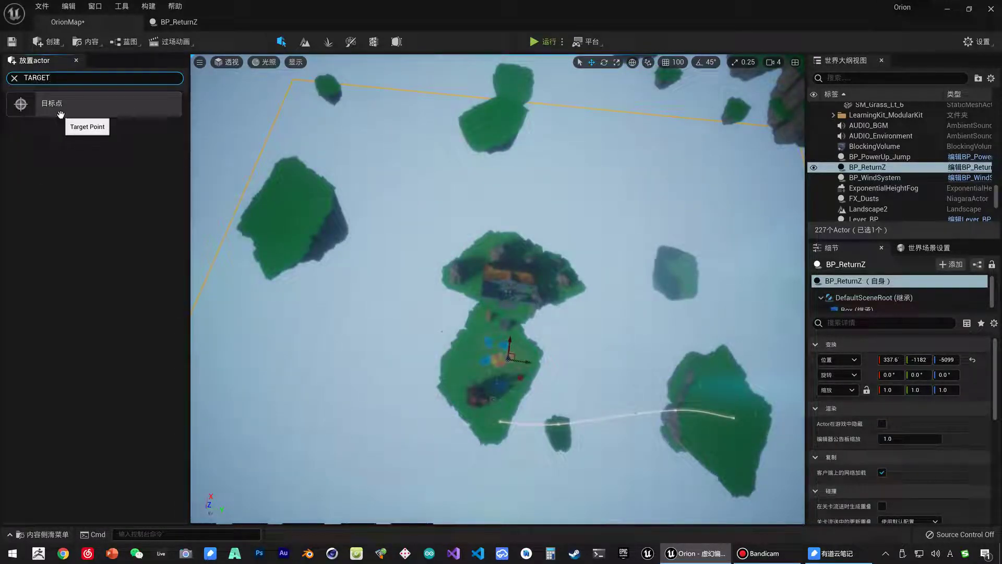
Drop a Target Point onto the island and frame it in the viewport
{"action": "left_click_drag", "start_coordinate": [61, 114], "coordinate": [533, 333]}
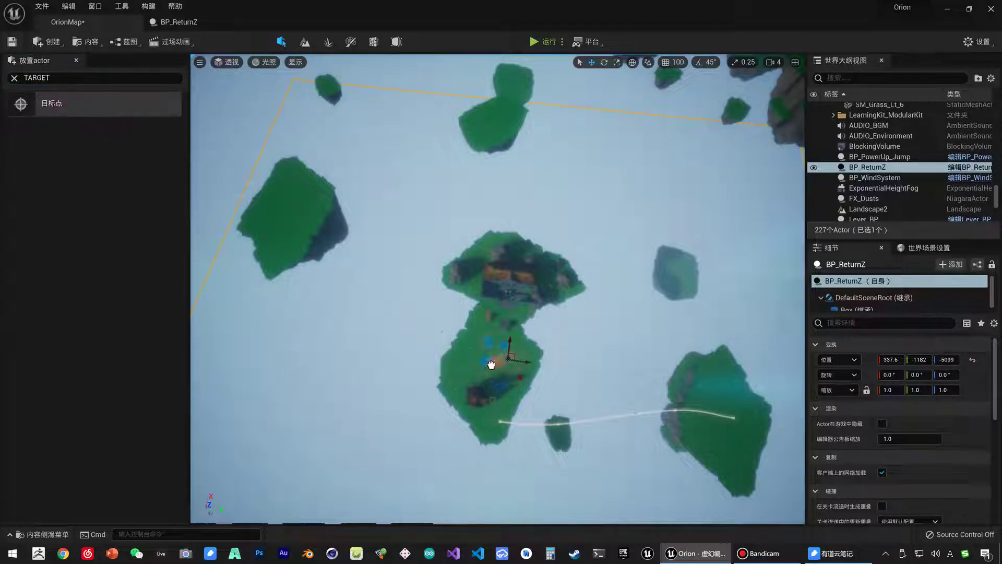
{"action": "left_click_drag", "start_coordinate": [493, 361], "coordinate": [515, 365]}
{"action": "key", "text": "f"}
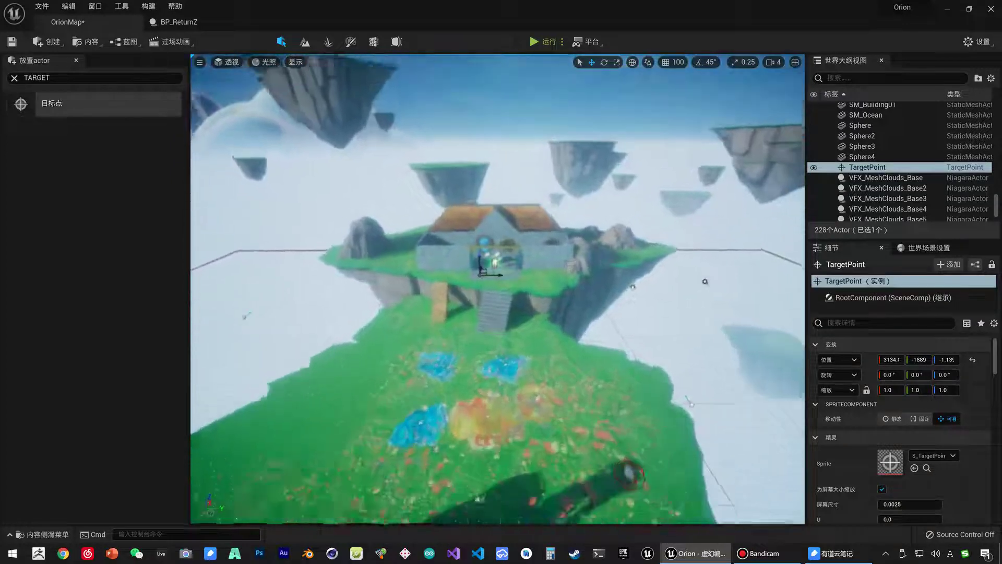
{"action": "right_click_drag", "start_coordinate": [498, 292], "coordinate": [498, 251]}
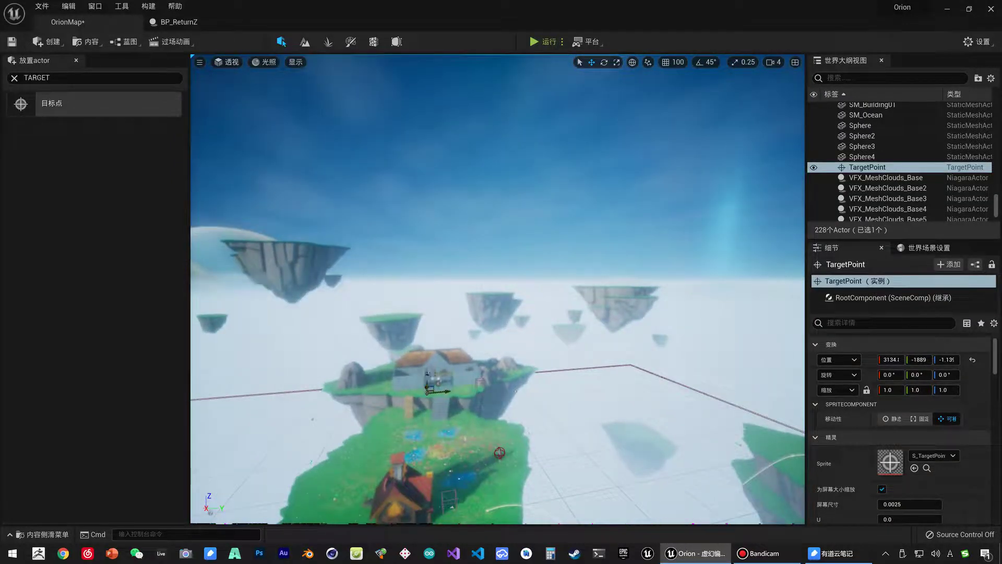
{"action": "mouse_move", "coordinate": [498, 293]}
{"action": "right_mouse_down"}
{"action": "mouse_move", "coordinate": [498, 261]}
{"action": "mouse_move", "coordinate": [498, 334]}
{"action": "right_mouse_up"}
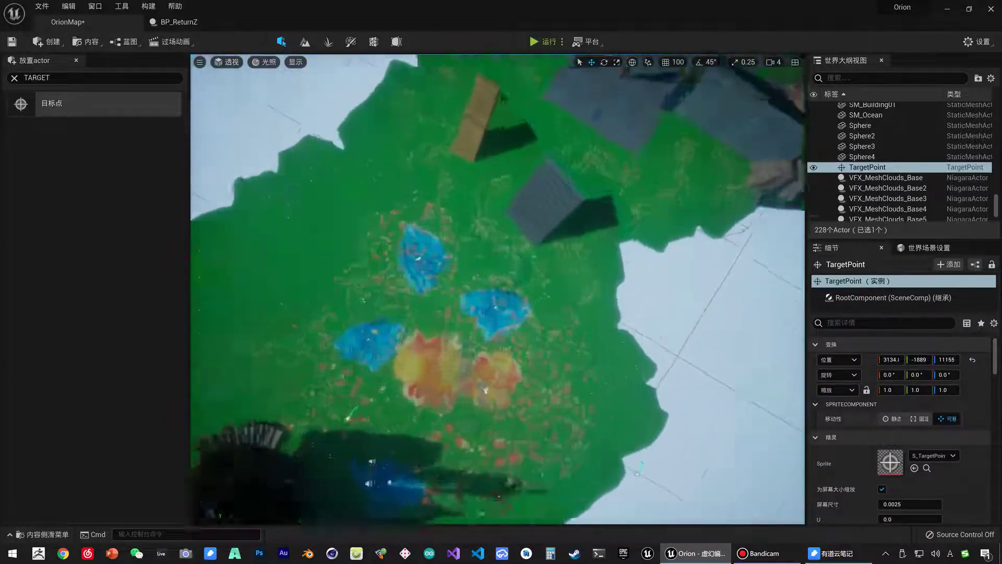
{"action": "right_click_drag", "start_coordinate": [498, 292], "coordinate": [498, 250]}
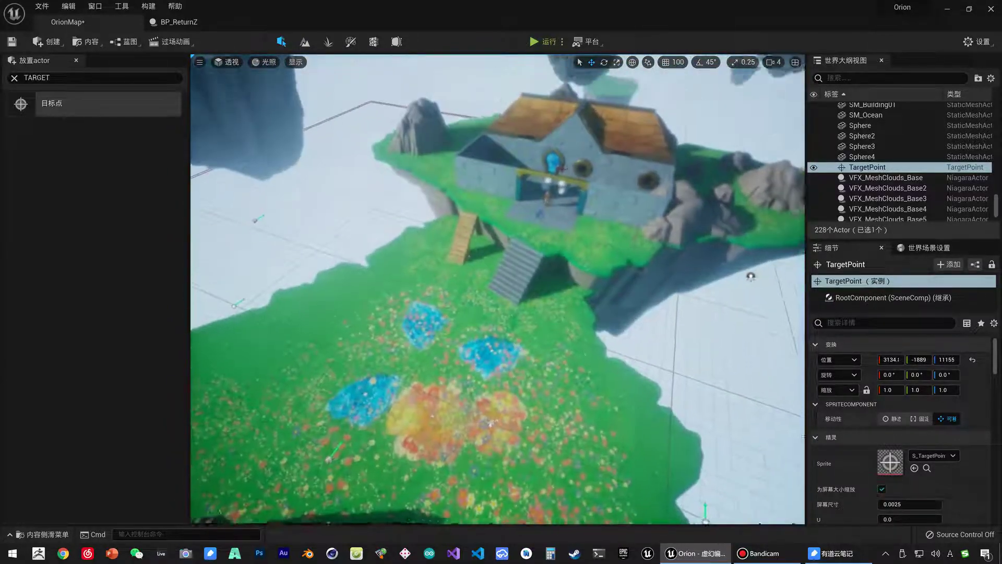
Rename TargetPoint to TargetPoint_ReturnZ in the World Outliner, then return to the BP_ReturnZ editor
{"action": "left_click", "coordinate": [193, 23]}
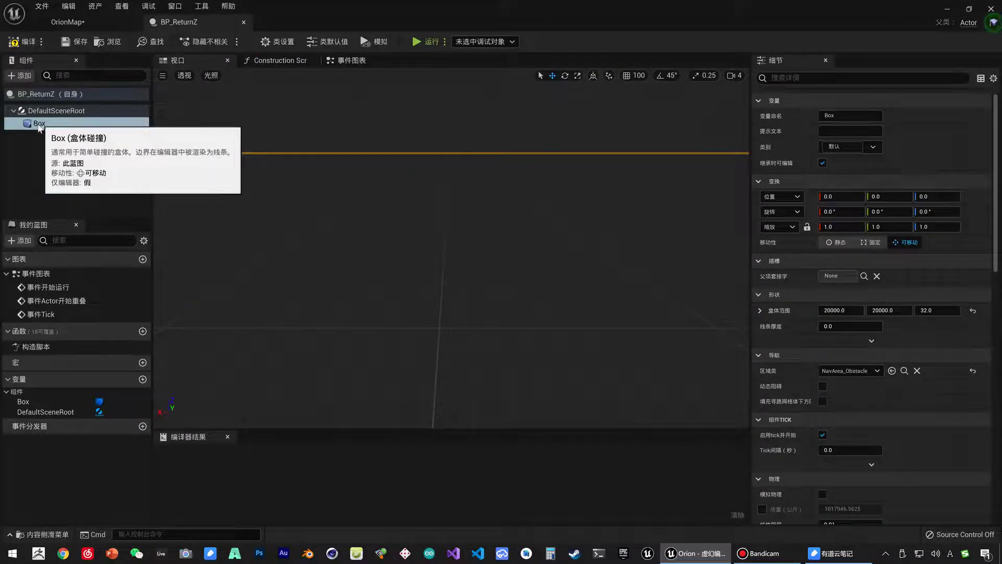
{"action": "left_click", "coordinate": [67, 22]}
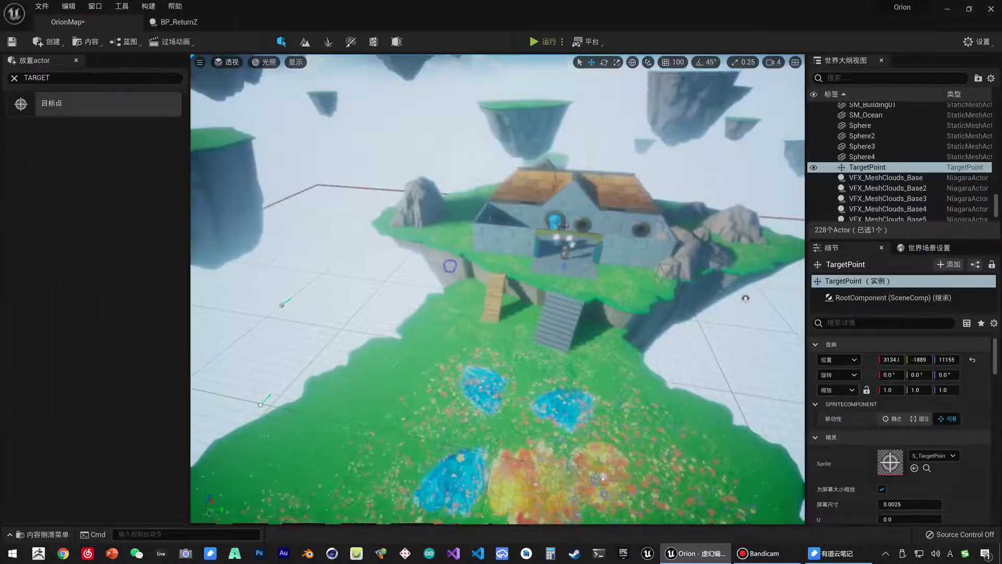
{"action": "right_click_drag", "start_coordinate": [424, 249], "coordinate": [424, 199]}
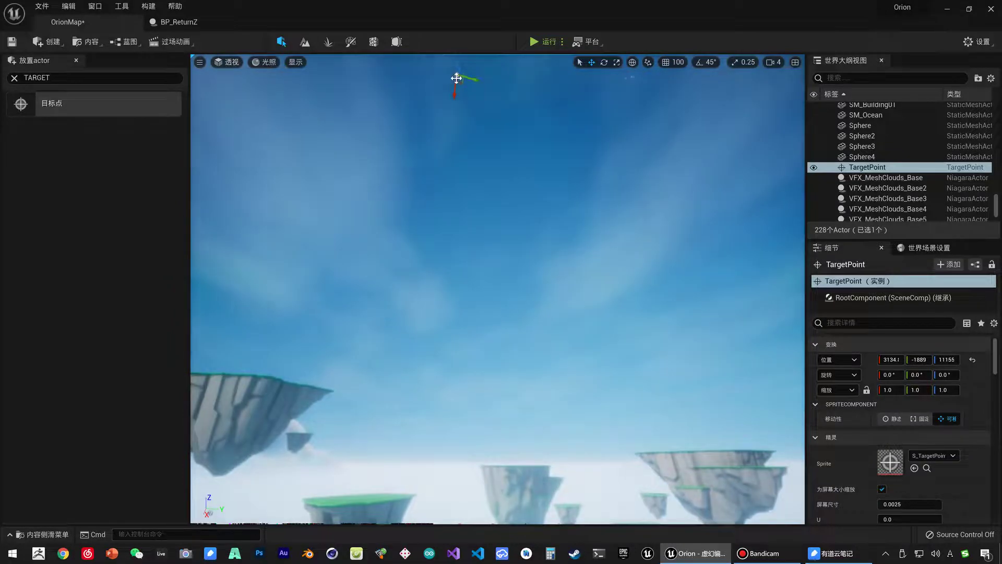
{"action": "left_click", "coordinate": [871, 169]}
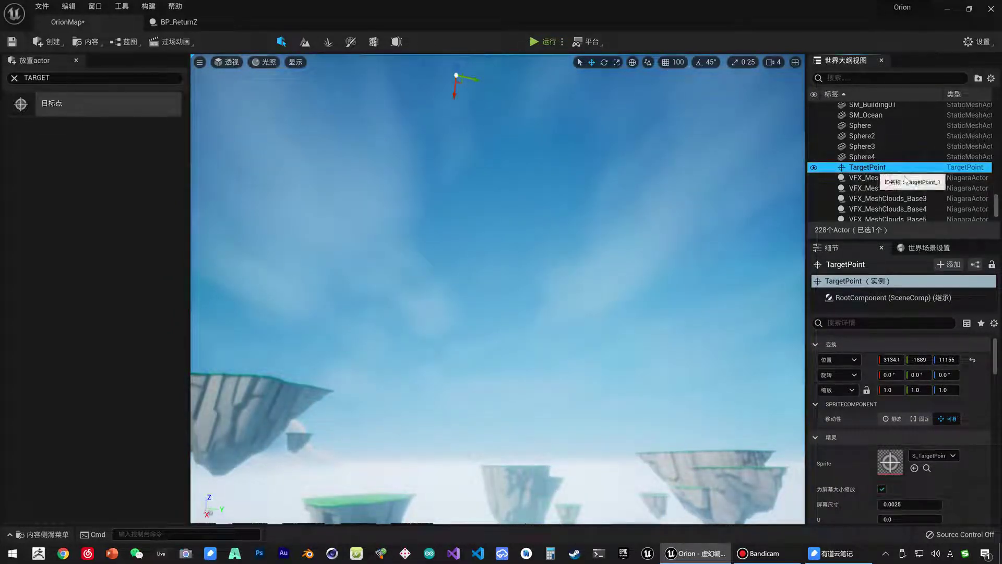
{"action": "left_click", "coordinate": [879, 174]}
{"action": "type", "text": "_ReturnZ"}
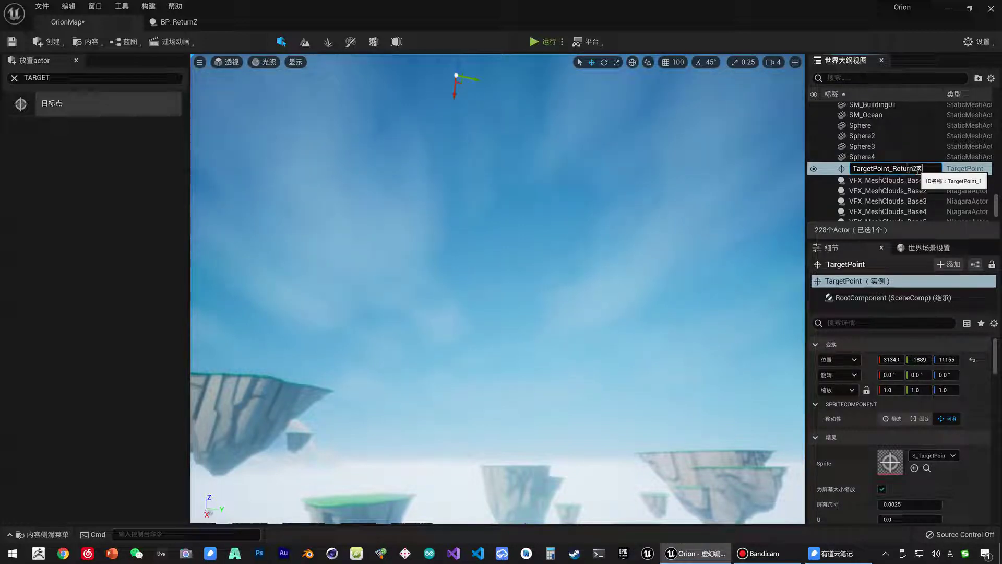
{"action": "key", "text": "Return"}
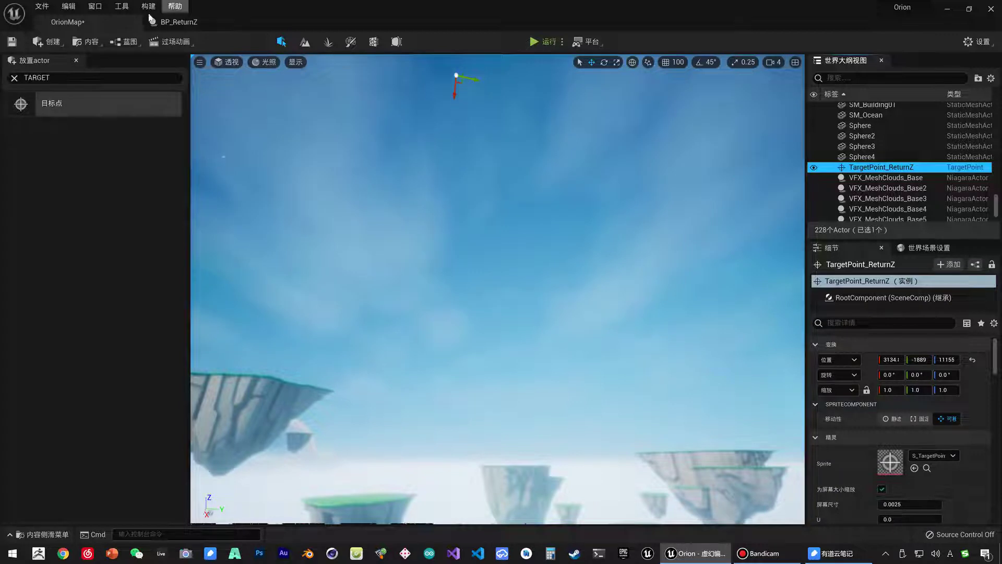
{"action": "left_click", "coordinate": [178, 25]}
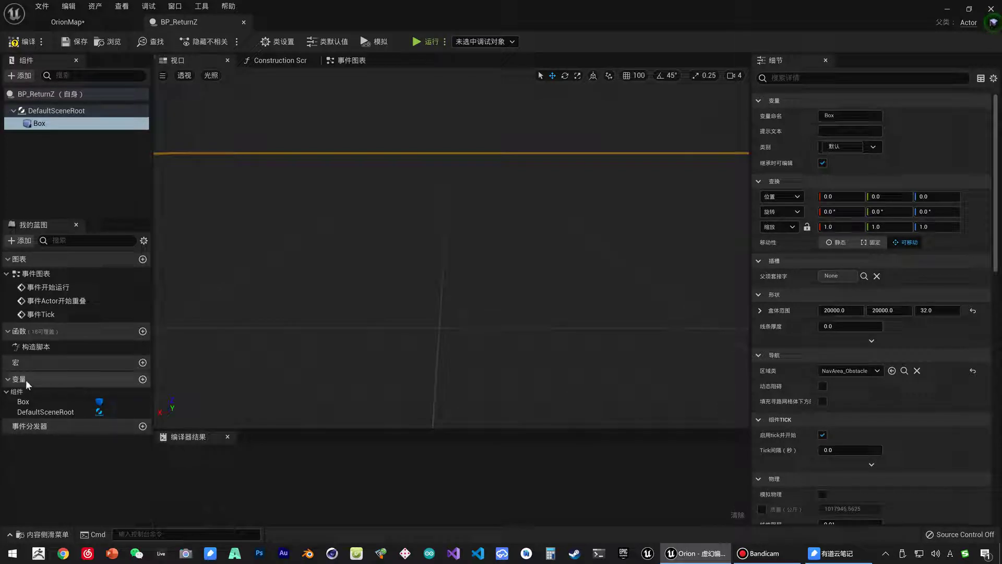
Add a Target Point object-reference variable named TargetPoint to BP_ReturnZ and save
{"action": "left_click", "coordinate": [143, 380]}
{"action": "key", "text": "Return"}
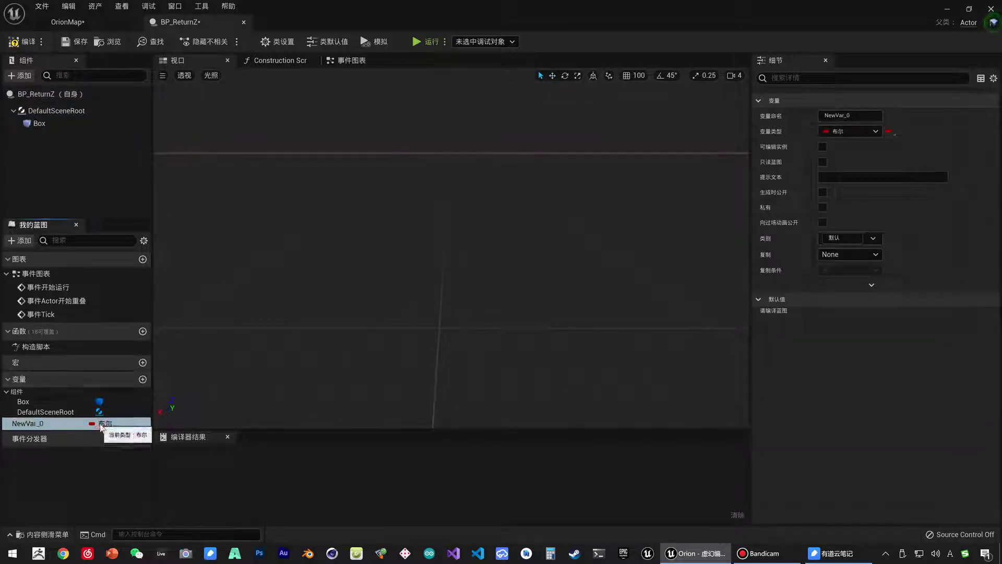
{"action": "left_click", "coordinate": [104, 424]}
{"action": "type", "text": "TA"}
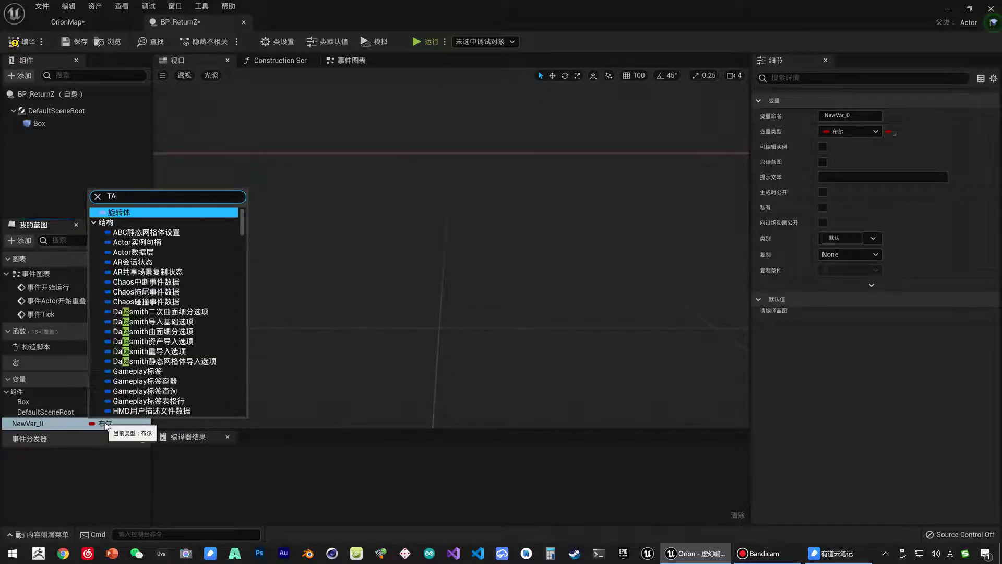
{"action": "type", "text": "RGET"}
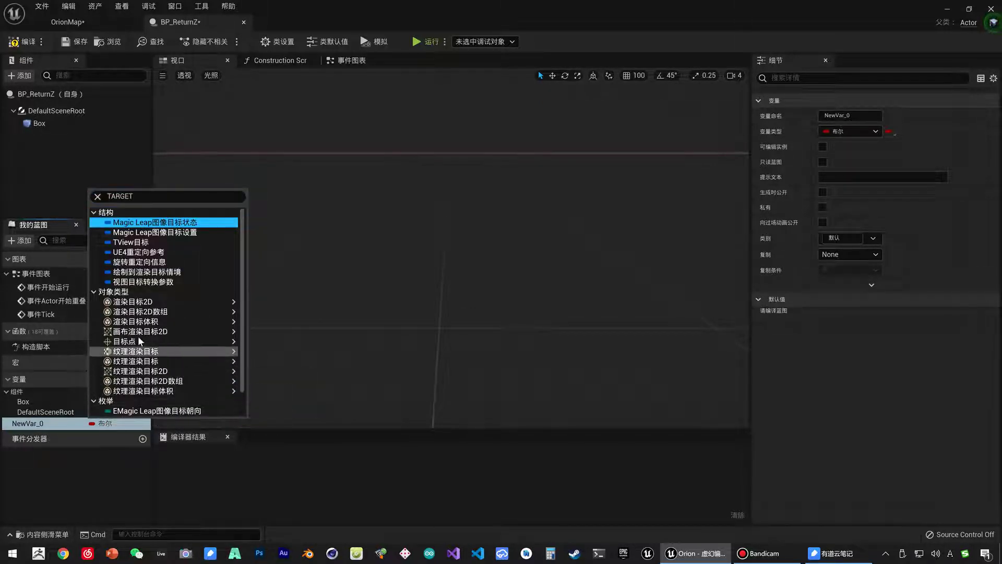
{"action": "left_click", "coordinate": [134, 342]}
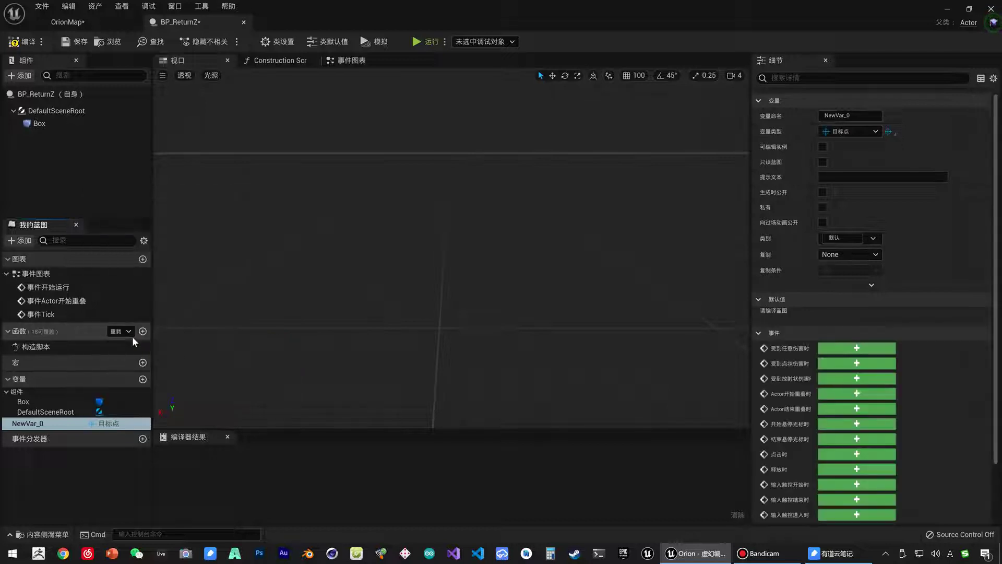
{"action": "left_click", "coordinate": [57, 424]}
{"action": "type", "text": "Targe"}
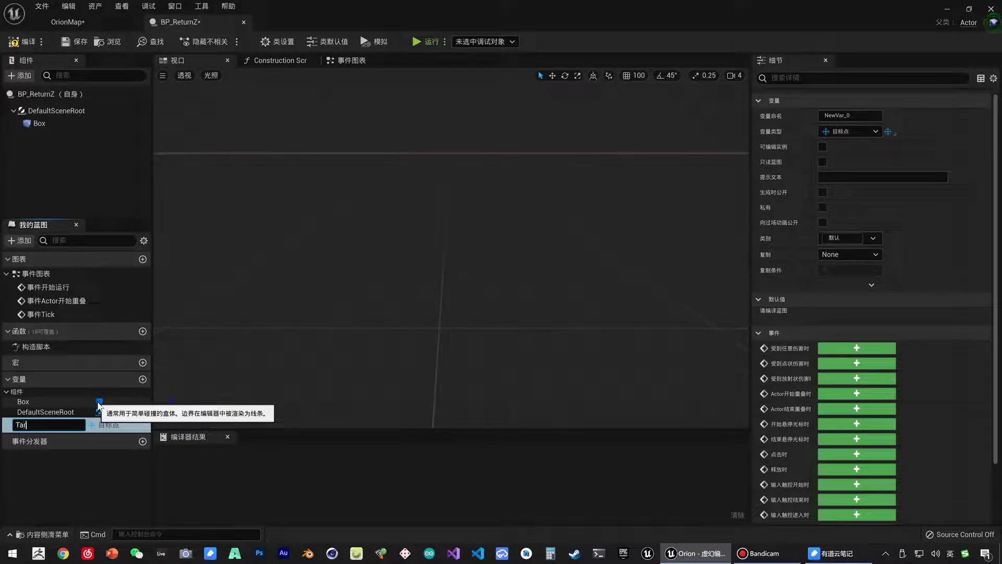
{"action": "type", "text": "tPoin"}
{"action": "key", "text": "Return"}
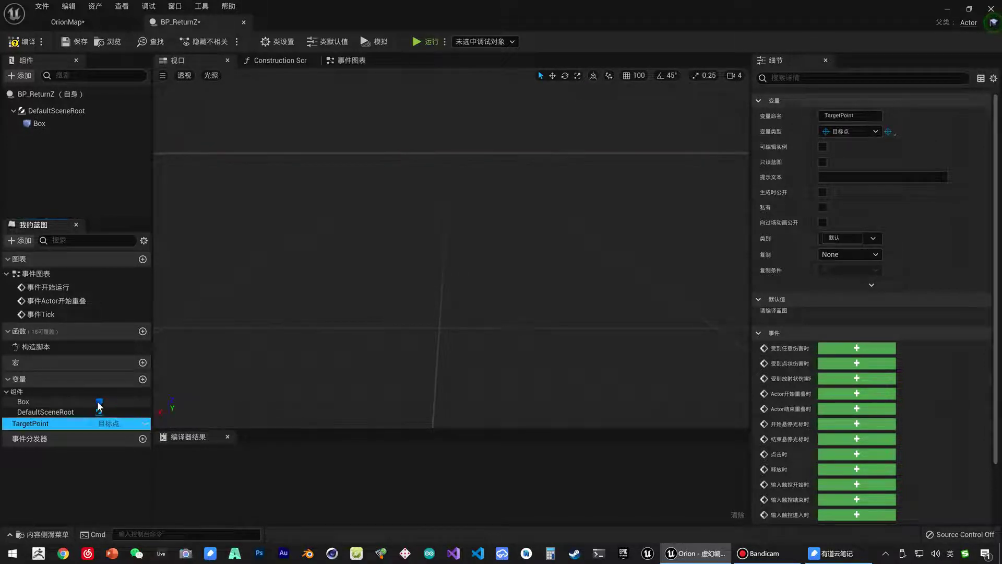
{"action": "key", "text": "ctrl+s"}
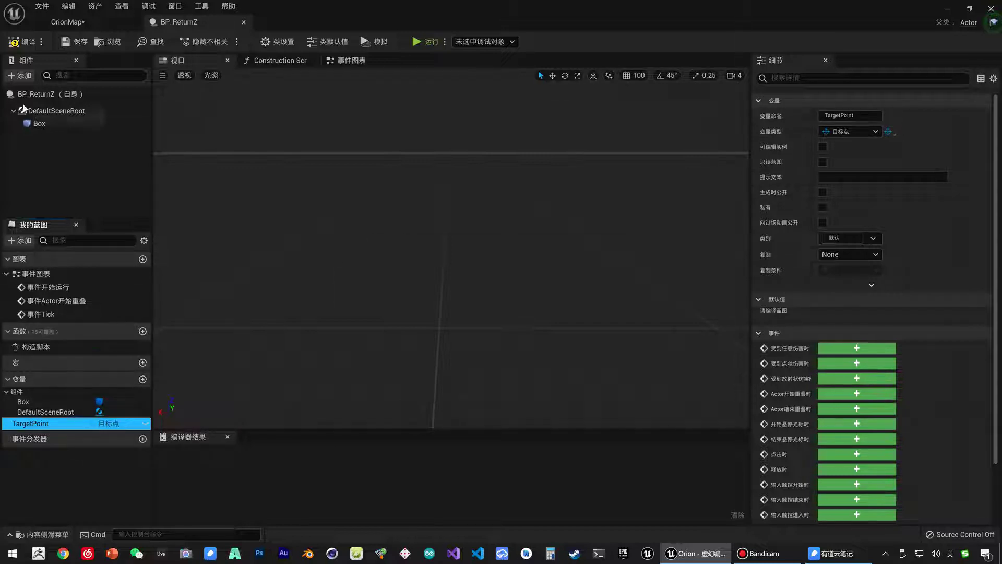
Add an On Component Begin Overlap event for the Box component
{"action": "left_click", "coordinate": [41, 124]}
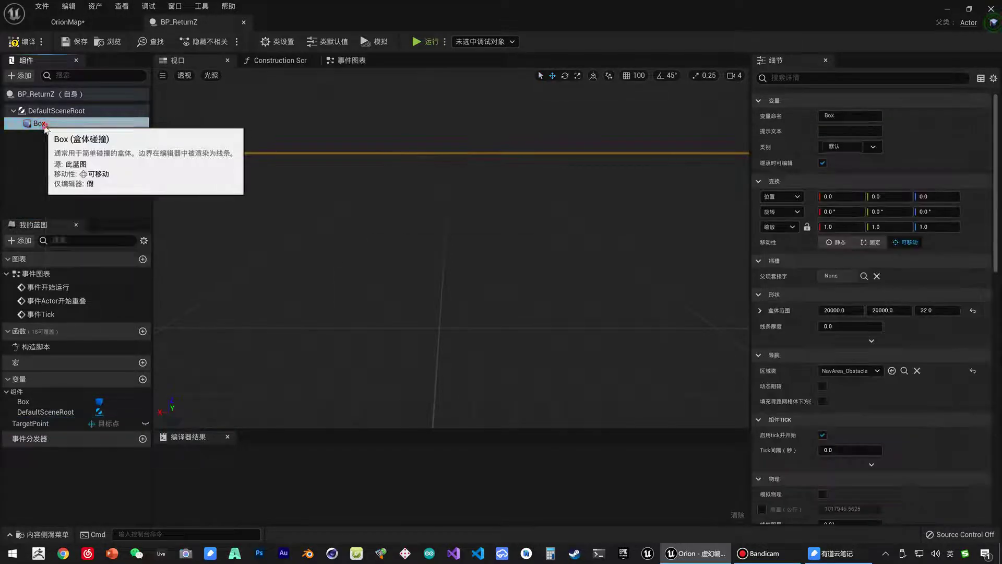
{"action": "scroll", "coordinate": [891, 318], "scroll_direction": "down", "scroll_amount": 5}
{"action": "scroll", "coordinate": [891, 319], "scroll_direction": "down", "scroll_amount": 5}
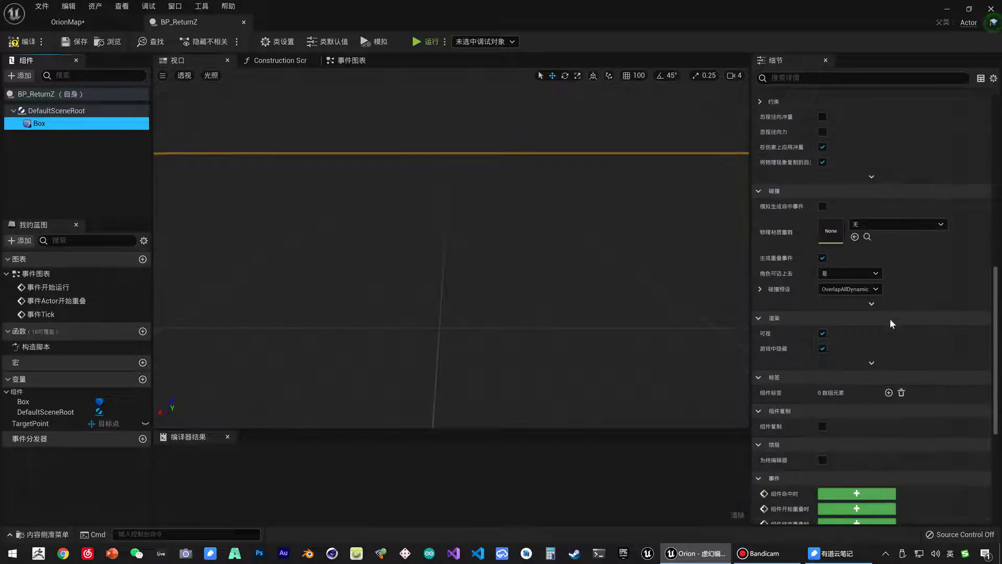
{"action": "scroll", "coordinate": [890, 318], "scroll_direction": "down", "scroll_amount": 5}
{"action": "scroll", "coordinate": [894, 334], "scroll_direction": "down", "scroll_amount": 5}
{"action": "scroll", "coordinate": [894, 334], "scroll_direction": "down", "scroll_amount": 3}
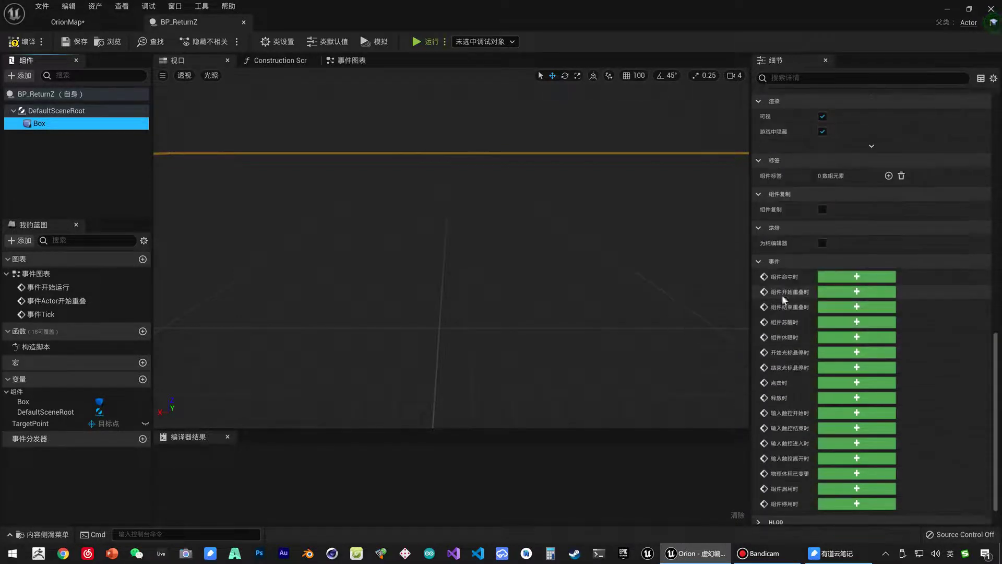
{"action": "left_click", "coordinate": [856, 292]}
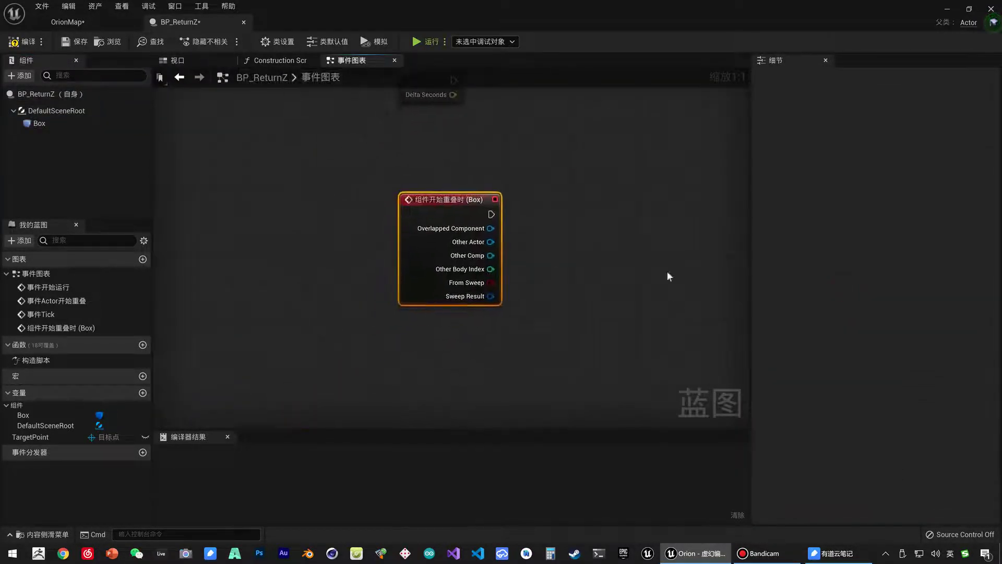
Reposition the overlap event node and check the Box and BP_ReturnZ properties
{"action": "right_click_drag", "start_coordinate": [582, 270], "coordinate": [480, 277]}
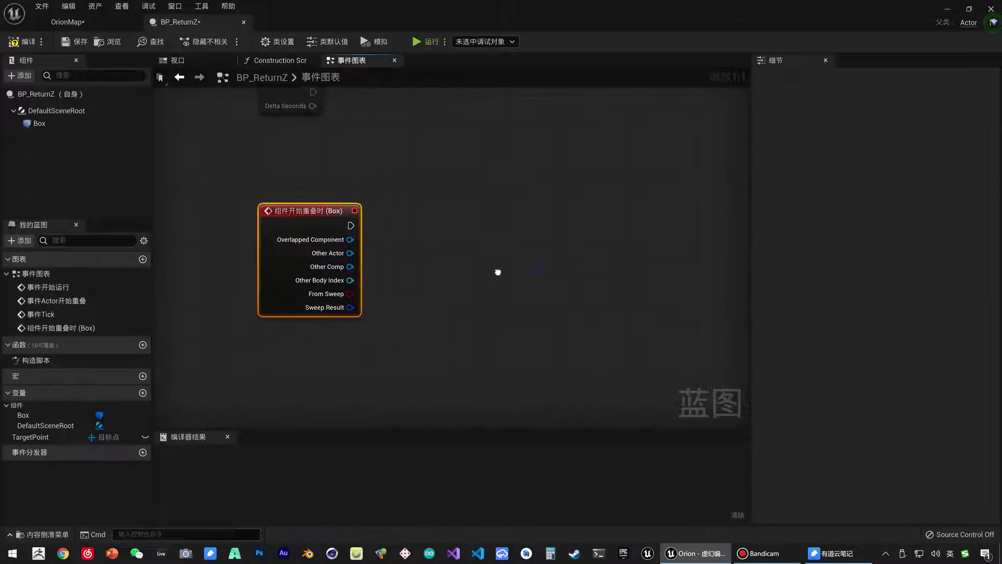
{"action": "right_click", "coordinate": [363, 259]}
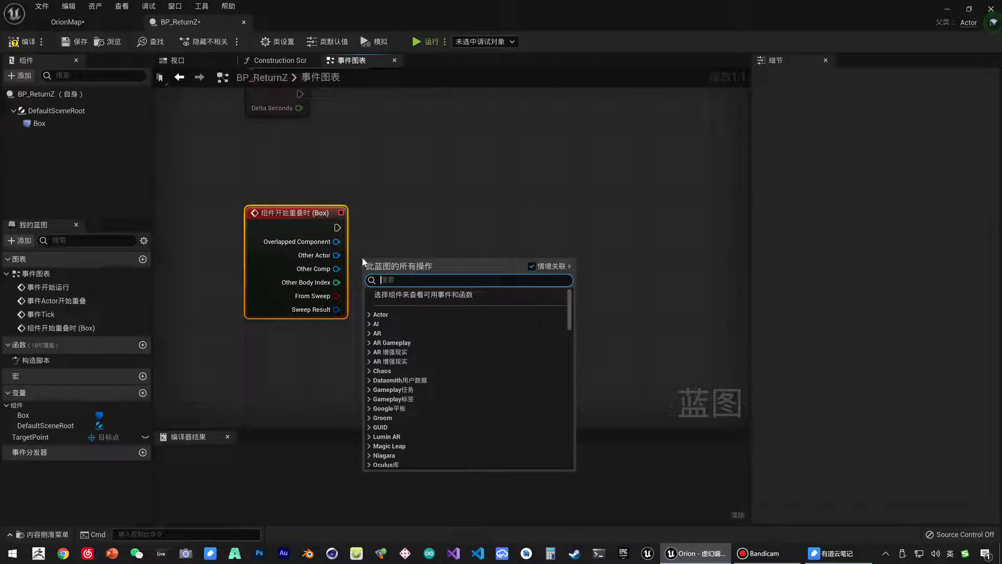
{"action": "left_click", "coordinate": [366, 245]}
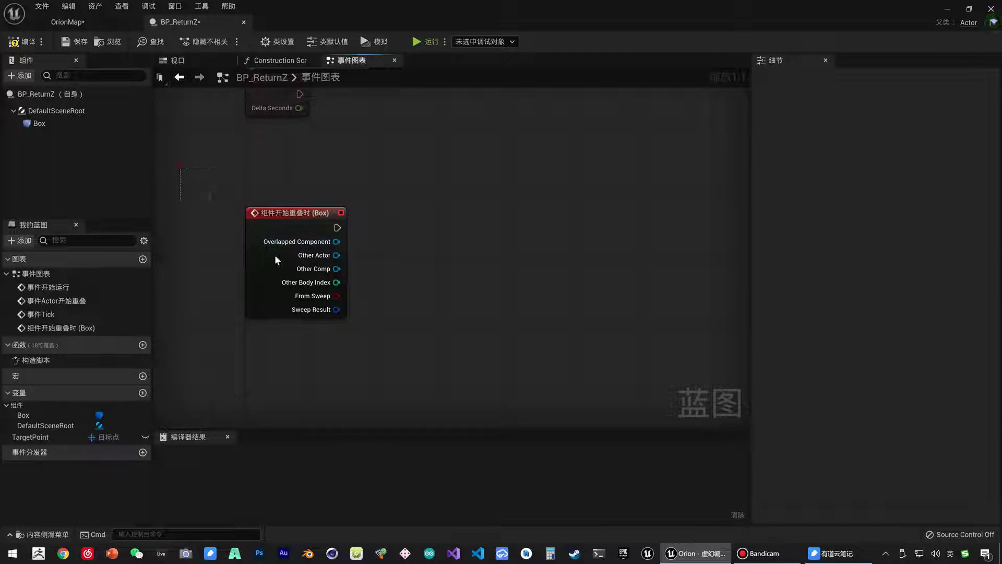
{"action": "left_click_drag", "start_coordinate": [180, 168], "coordinate": [390, 343]}
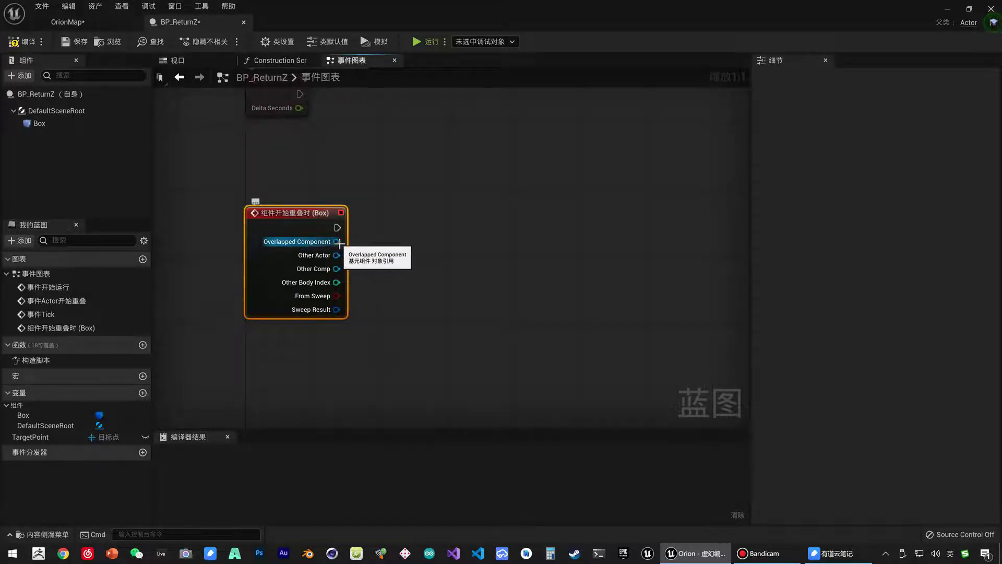
{"action": "left_click", "coordinate": [266, 244]}
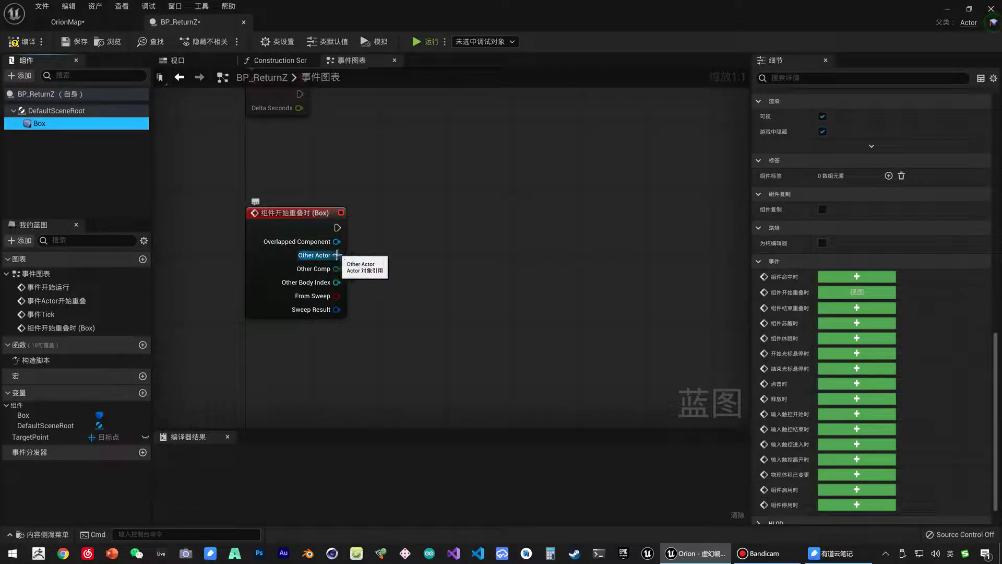
{"action": "left_click", "coordinate": [337, 255]}
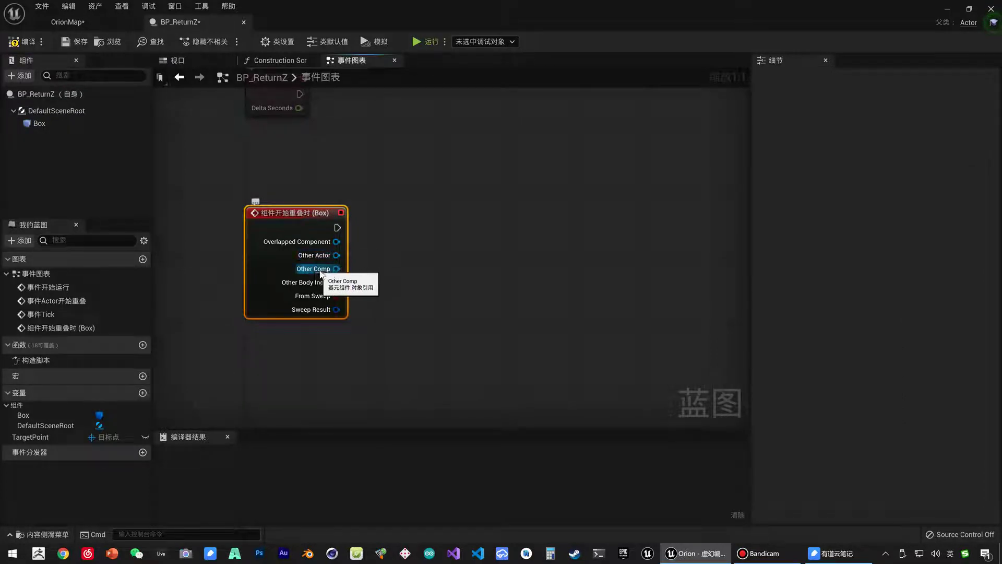
{"action": "left_click", "coordinate": [52, 123]}
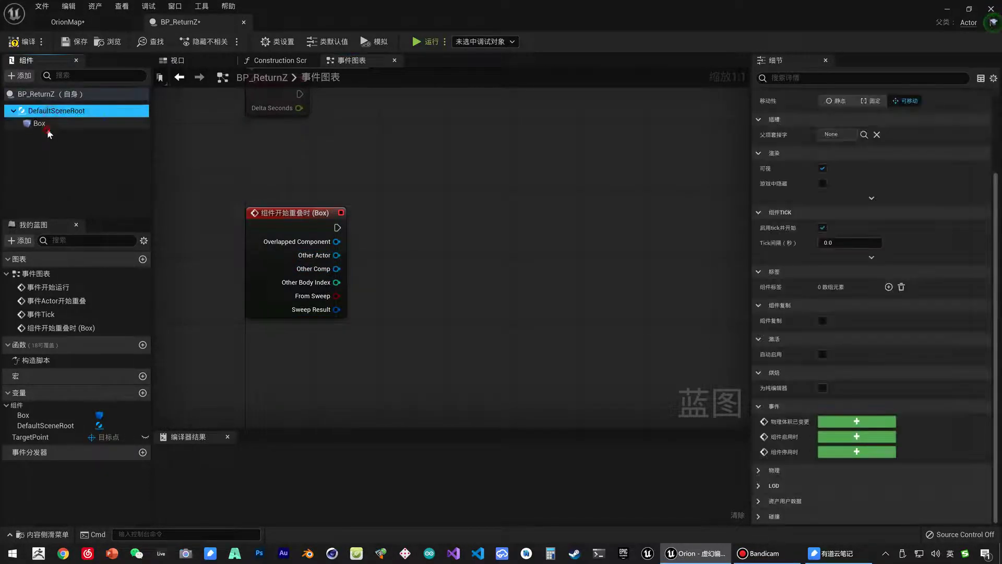
{"action": "left_click", "coordinate": [63, 97]}
{"action": "left_click", "coordinate": [476, 267]}
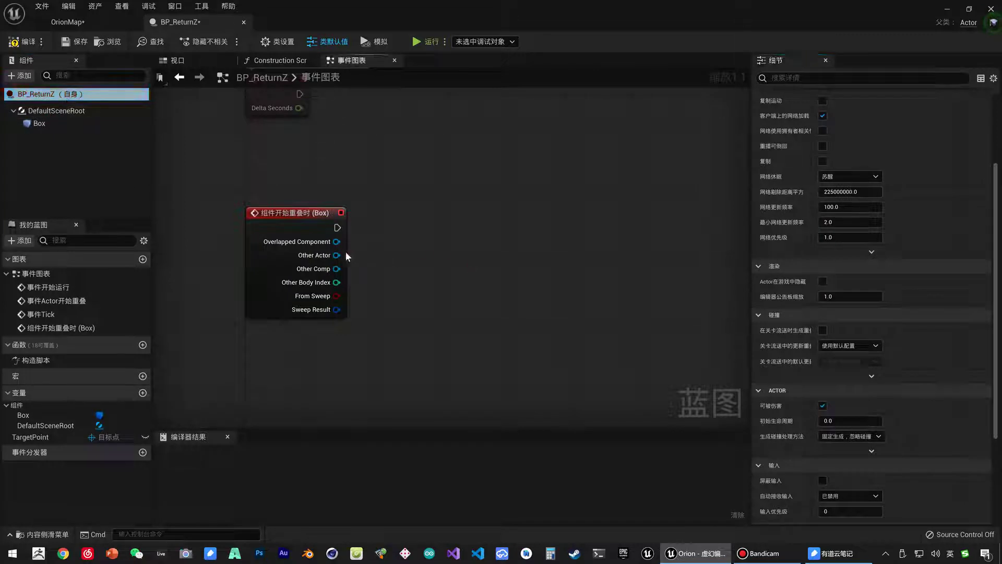
Add a Cast To OrionCharacter node from Other Actor and wire the overlap exec into it
{"action": "left_click_drag", "start_coordinate": [336, 256], "coordinate": [385, 246]}
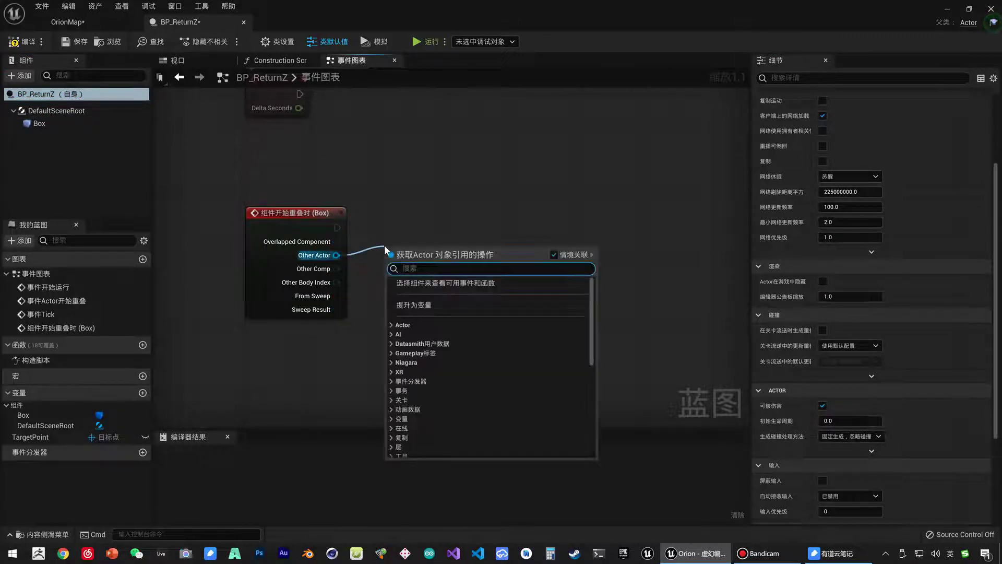
{"action": "type", "text": "cast orion"}
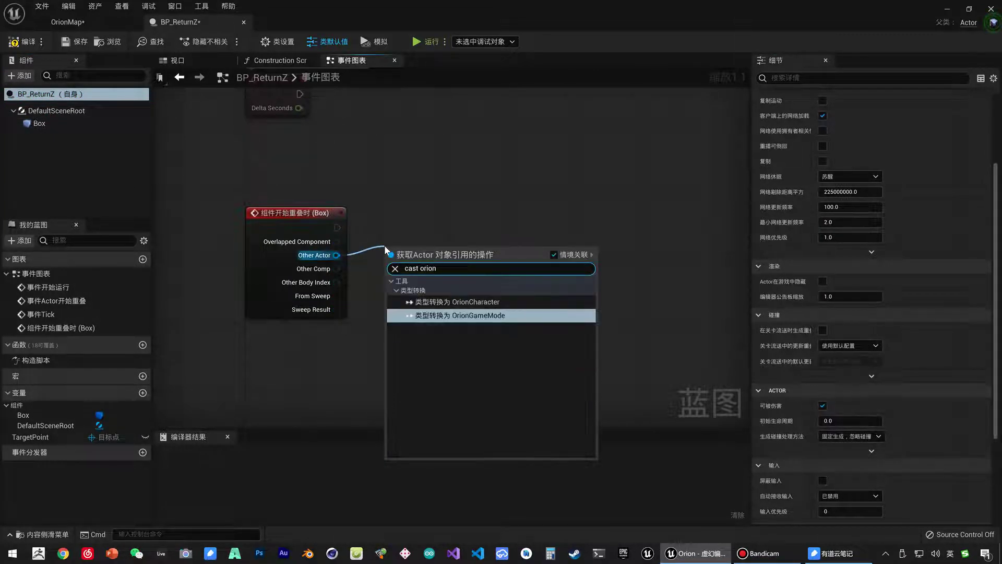
{"action": "key", "text": "Return"}
{"action": "left_click_drag", "start_coordinate": [430, 261], "coordinate": [420, 220]}
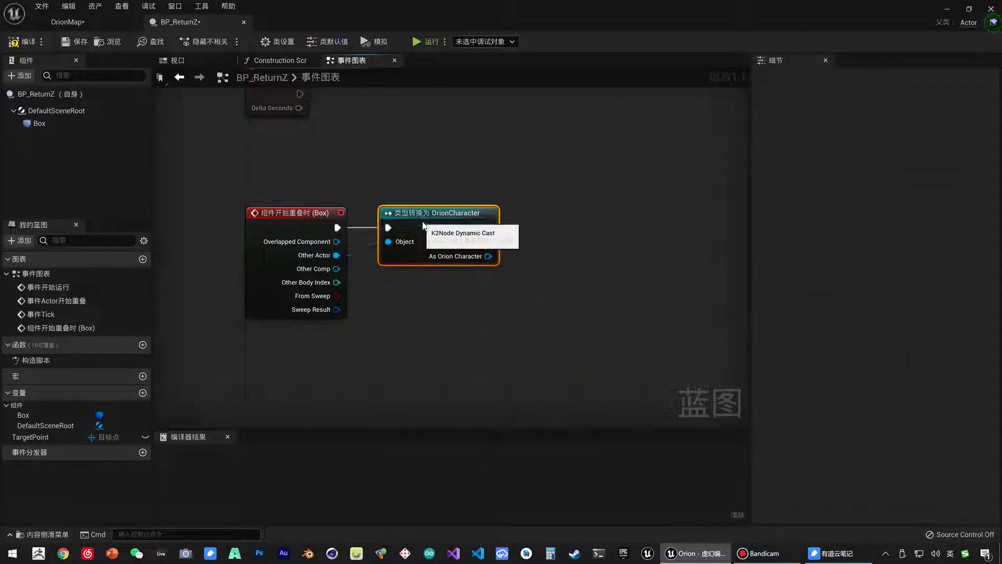
{"action": "right_click_drag", "start_coordinate": [420, 221], "coordinate": [262, 231]}
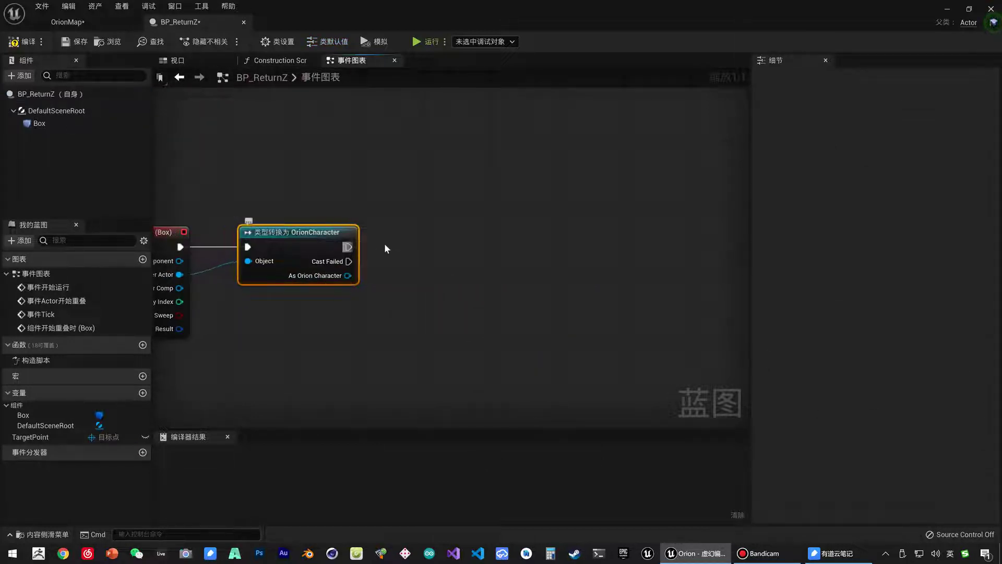
{"action": "right_click_drag", "start_coordinate": [346, 247], "coordinate": [408, 243]}
{"action": "left_click_drag", "start_coordinate": [442, 230], "coordinate": [402, 293]}
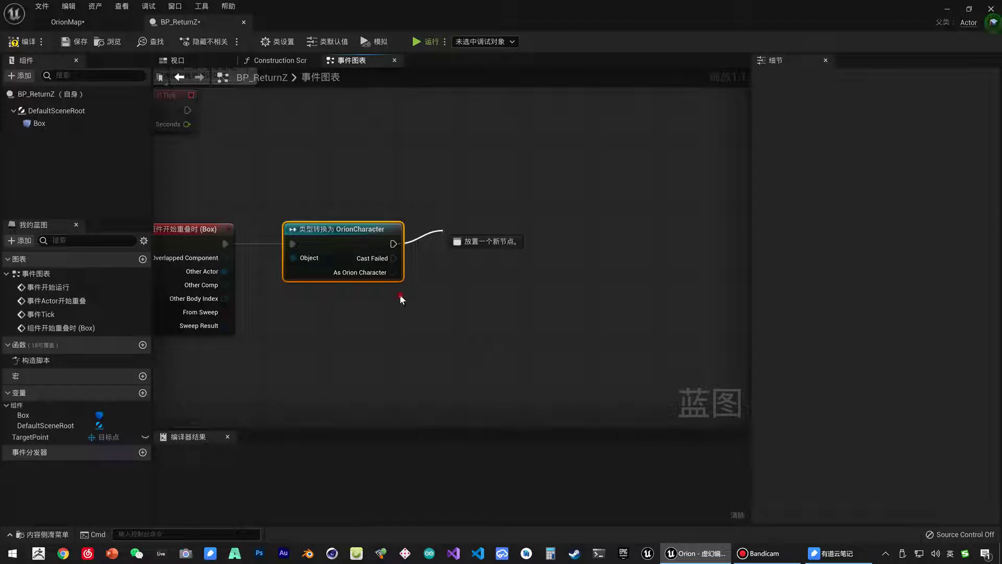
Drag the TargetPoint variable from My Blueprint into the graph
{"action": "mouse_move", "coordinate": [393, 258]}
{"action": "left_mouse_down"}
{"action": "mouse_move", "coordinate": [453, 291]}
{"action": "mouse_move", "coordinate": [344, 311]}
{"action": "left_mouse_up"}
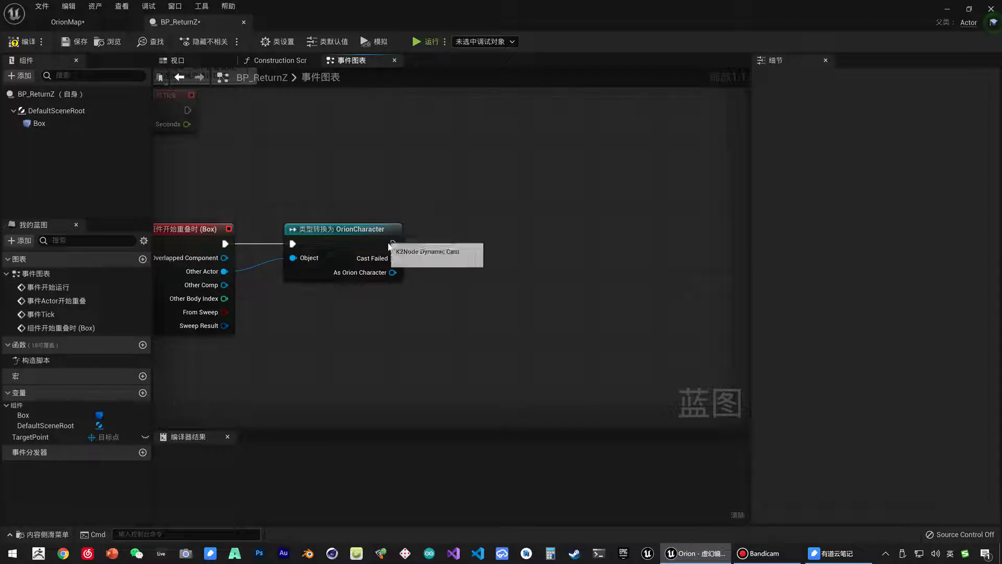
{"action": "mouse_move", "coordinate": [394, 244]}
{"action": "left_mouse_down"}
{"action": "mouse_move", "coordinate": [444, 248]}
{"action": "mouse_move", "coordinate": [366, 223]}
{"action": "left_mouse_up"}
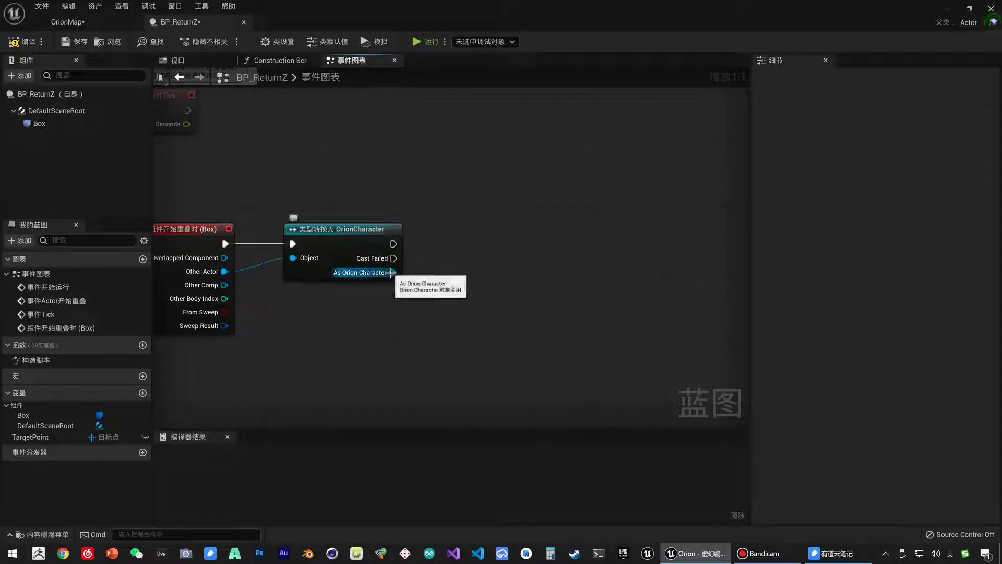
{"action": "right_click_drag", "start_coordinate": [250, 356], "coordinate": [172, 376]}
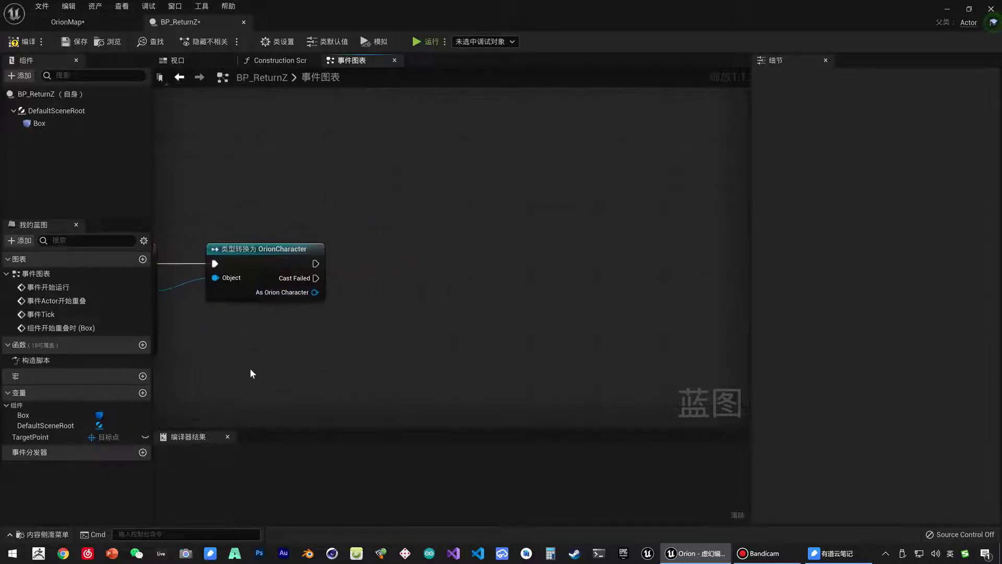
{"action": "mouse_move", "coordinate": [86, 432]}
{"action": "left_mouse_down"}
{"action": "mouse_move", "coordinate": [390, 285]}
{"action": "mouse_move", "coordinate": [393, 270]}
{"action": "left_mouse_up"}
Place a Get TargetPoint node and a Set Actor Location node off As Orion Character
{"action": "left_click", "coordinate": [417, 309]}
{"action": "left_click_drag", "start_coordinate": [345, 301], "coordinate": [455, 297]}
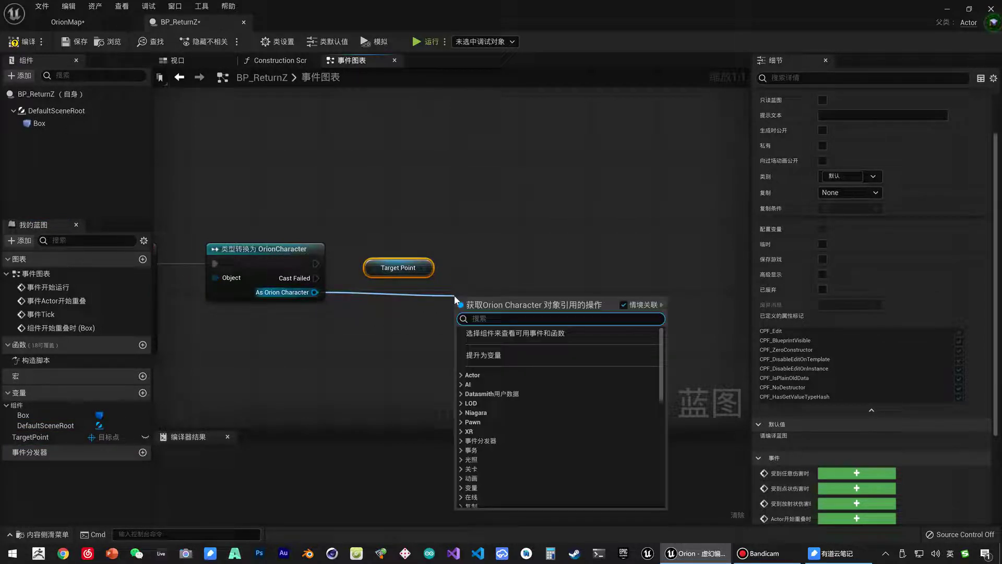
{"action": "type", "text": "set l"}
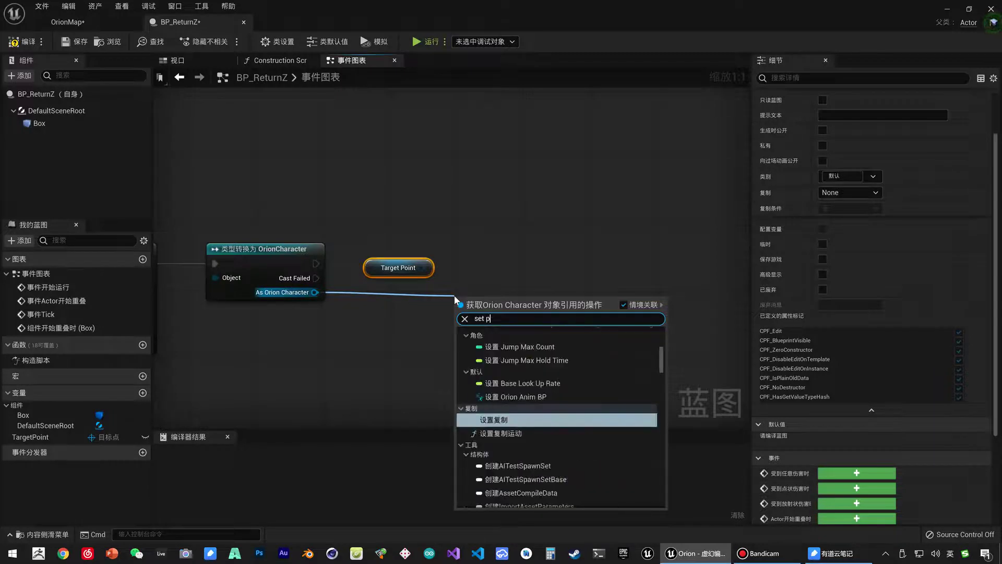
{"action": "type", "text": "ocation"}
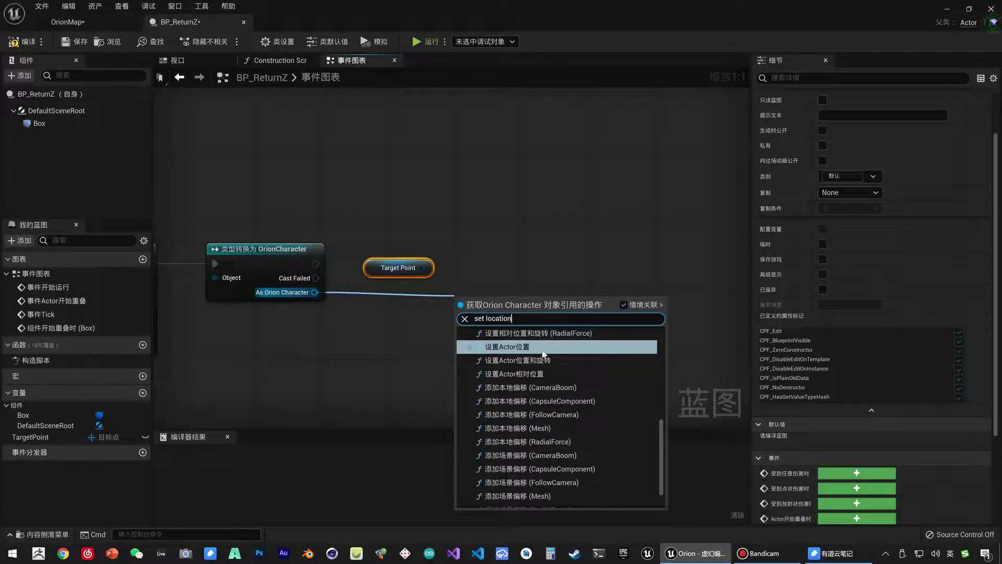
{"action": "left_click", "coordinate": [554, 351]}
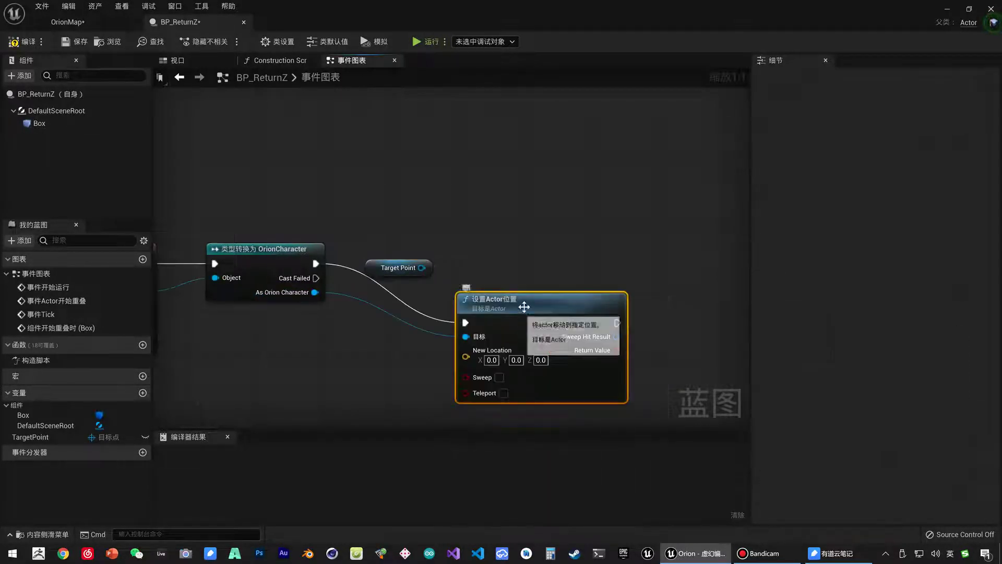
Add Get Actor Location from TargetPoint and place it beside the Set Actor Location node
{"action": "left_click_drag", "start_coordinate": [373, 274], "coordinate": [382, 339]}
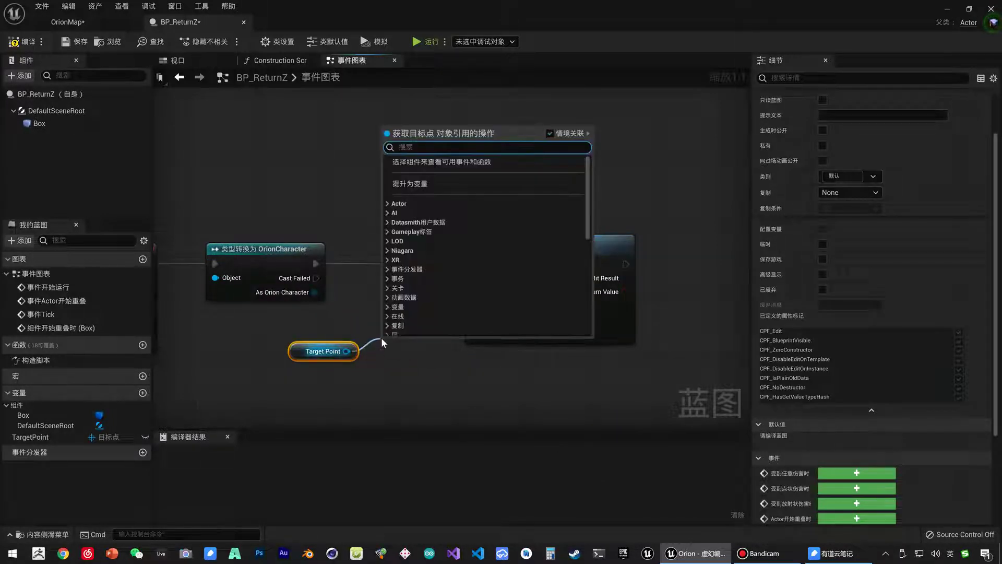
{"action": "type", "text": "loca"}
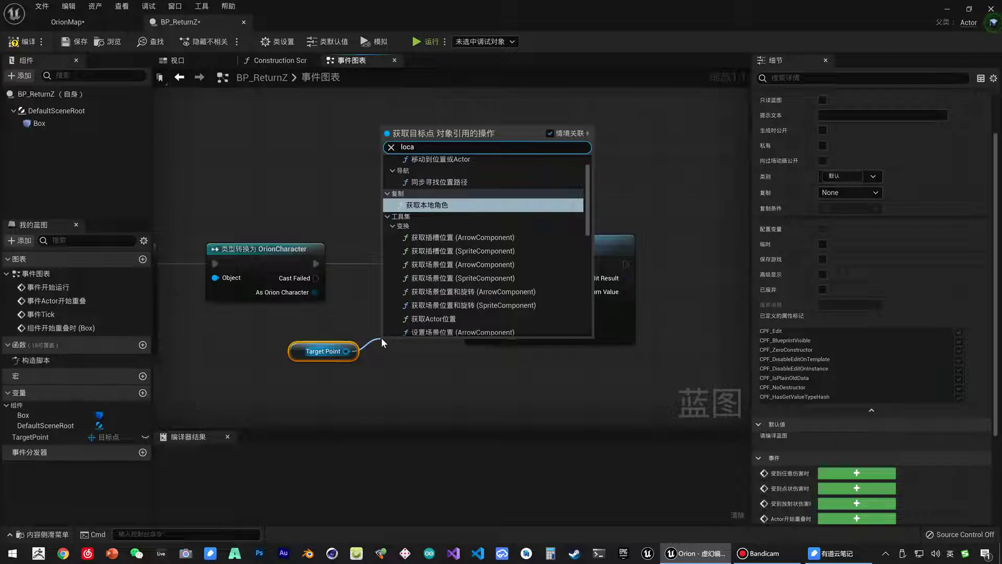
{"action": "type", "text": "tion"}
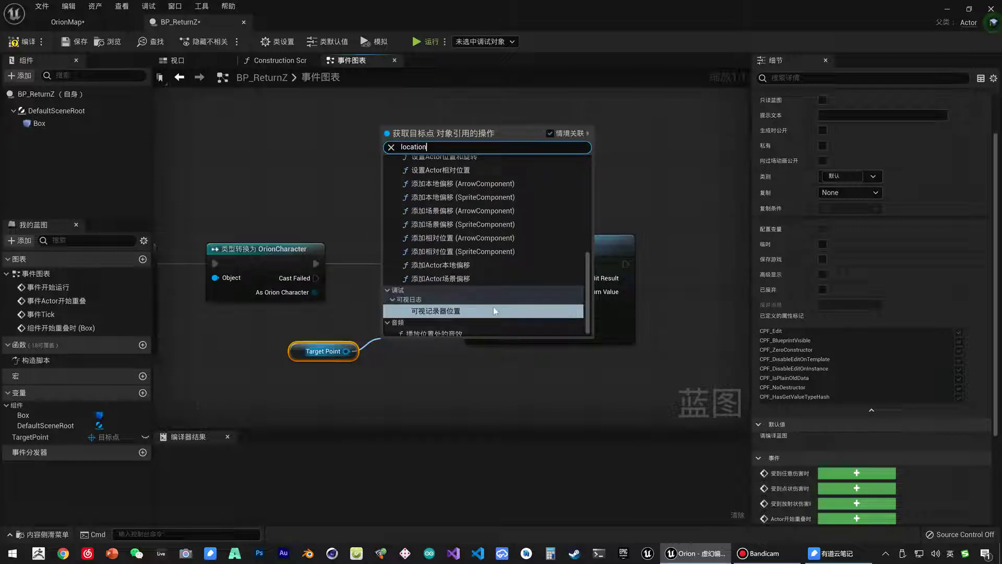
{"action": "scroll", "coordinate": [497, 290], "scroll_direction": "up", "scroll_amount": 3}
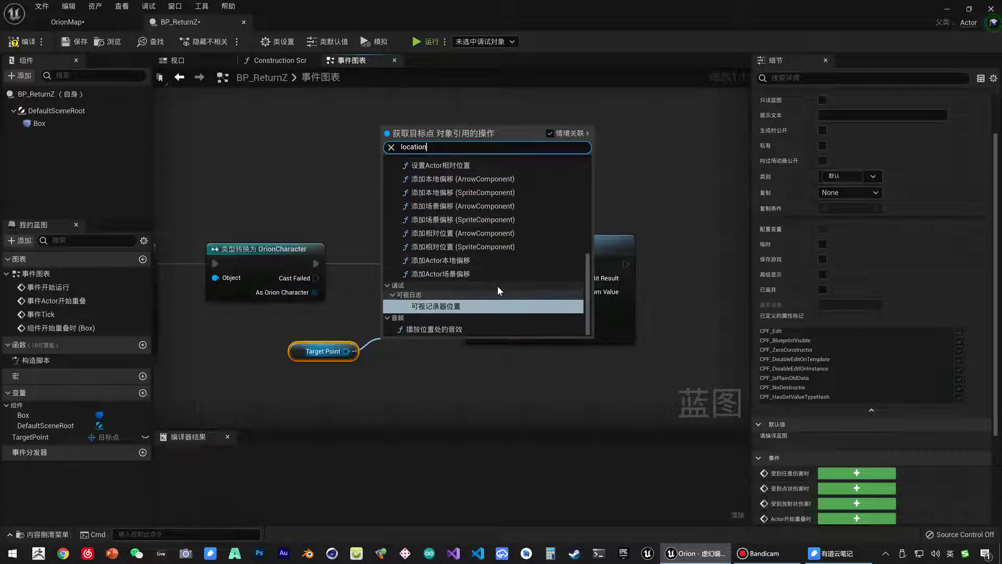
{"action": "scroll", "coordinate": [499, 291], "scroll_direction": "up", "scroll_amount": 5}
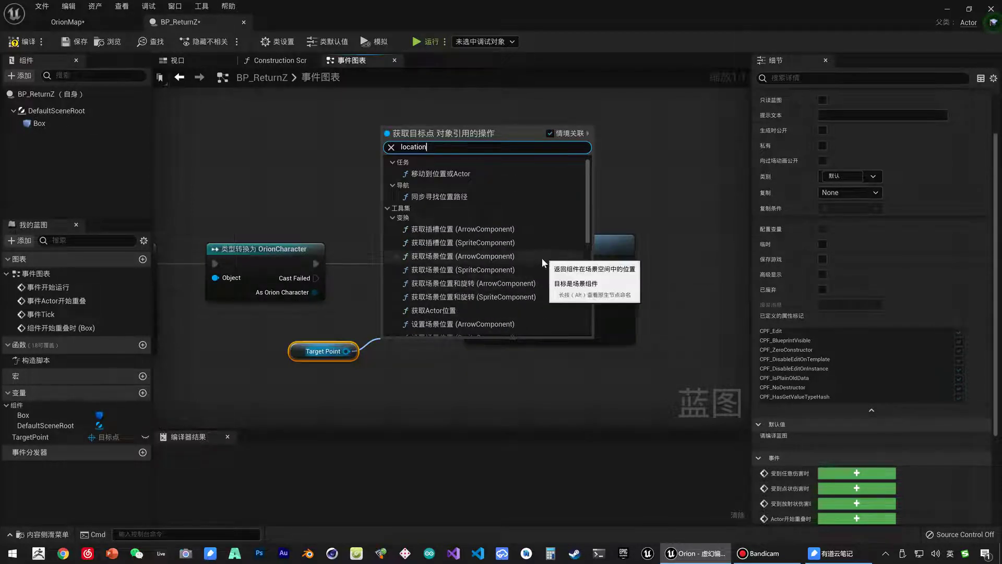
{"action": "left_click", "coordinate": [384, 365]}
{"action": "left_click", "coordinate": [385, 365]}
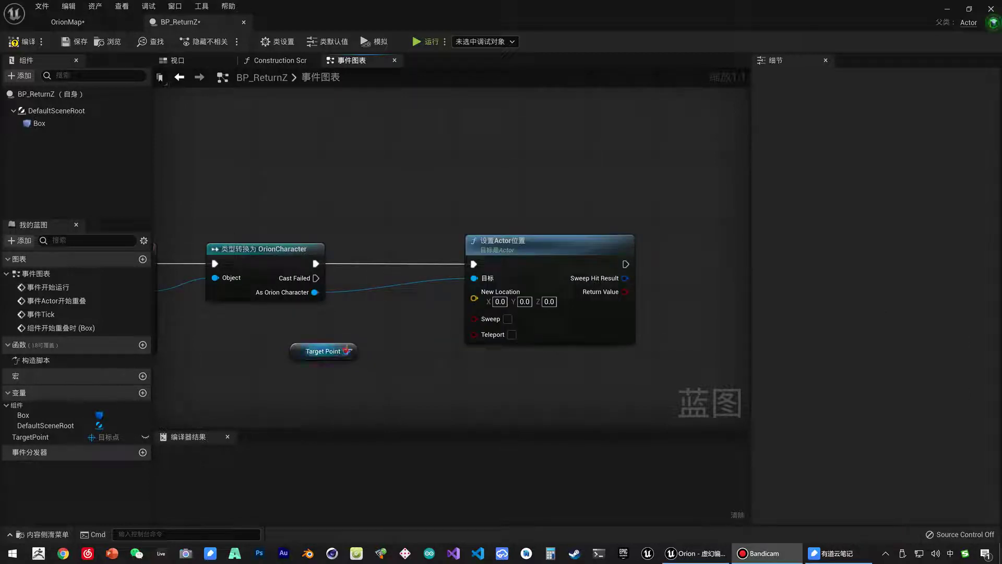
{"action": "left_click_drag", "start_coordinate": [347, 351], "coordinate": [388, 331]}
{"action": "type", "text": "get act"}
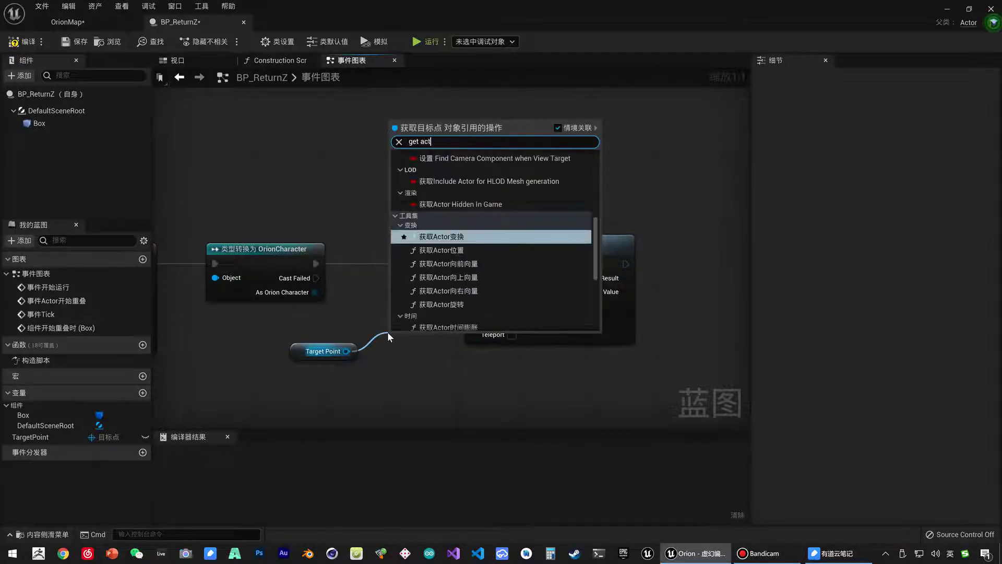
{"action": "type", "text": "or loca"}
{"action": "key", "text": "Return"}
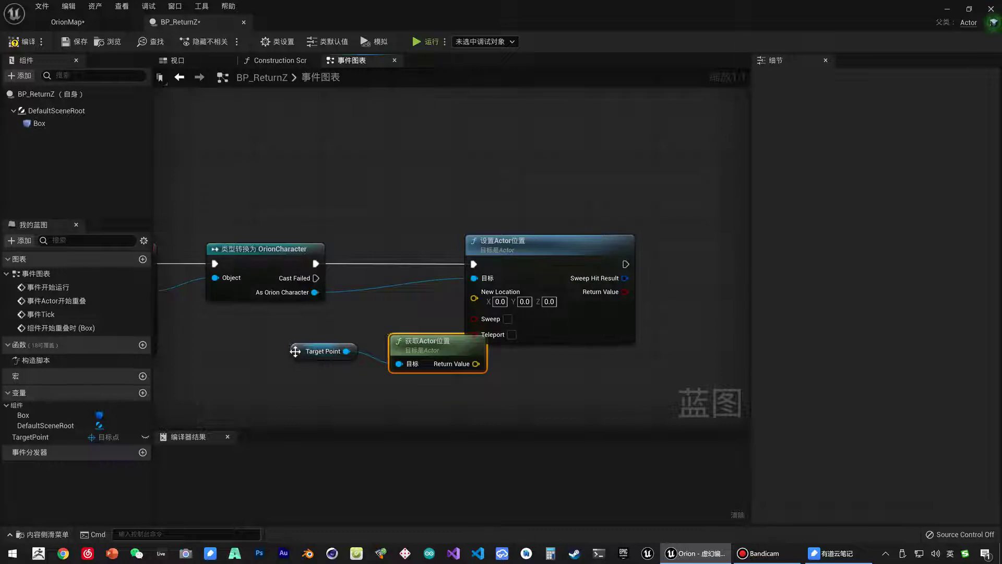
{"action": "left_click_drag", "start_coordinate": [295, 350], "coordinate": [270, 367]}
{"action": "mouse_move", "coordinate": [426, 345]}
{"action": "left_mouse_down"}
{"action": "mouse_move", "coordinate": [376, 328]}
{"action": "mouse_move", "coordinate": [475, 297]}
{"action": "left_mouse_up"}
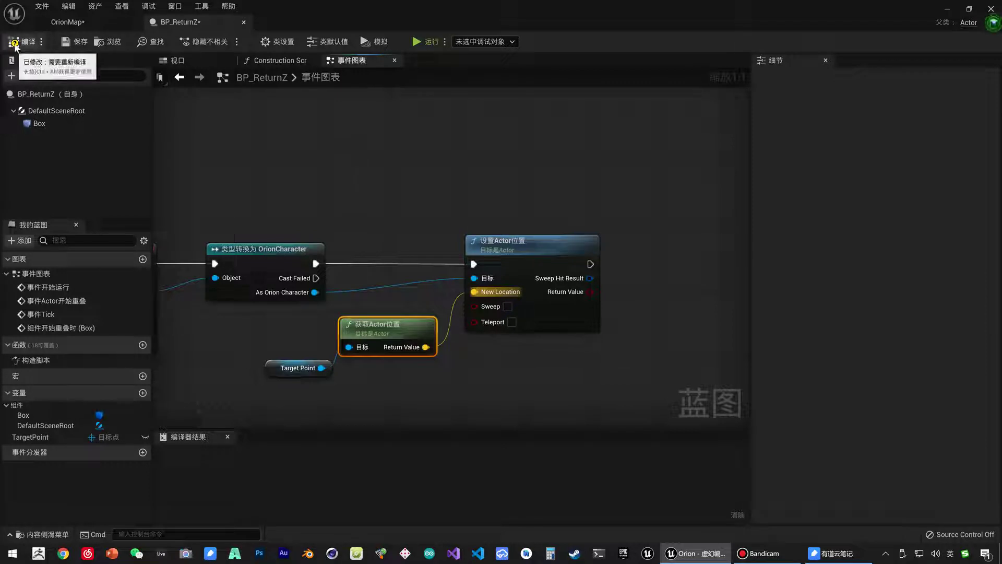
Save the Blueprint, select BP_ReturnZ1 in the OrionMap level, and open BP_ReturnZ for editing
{"action": "left_click", "coordinate": [70, 42]}
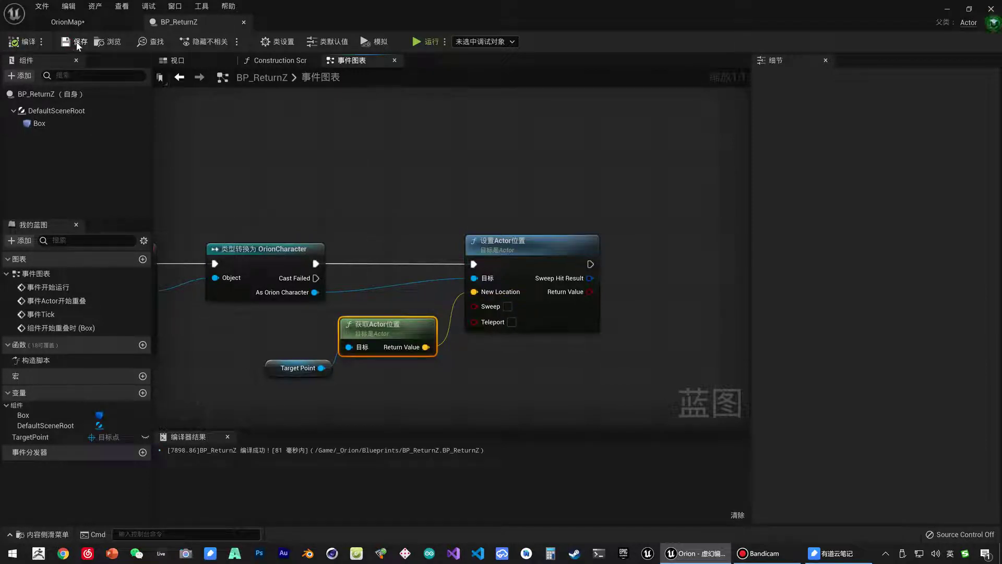
{"action": "left_click", "coordinate": [104, 24]}
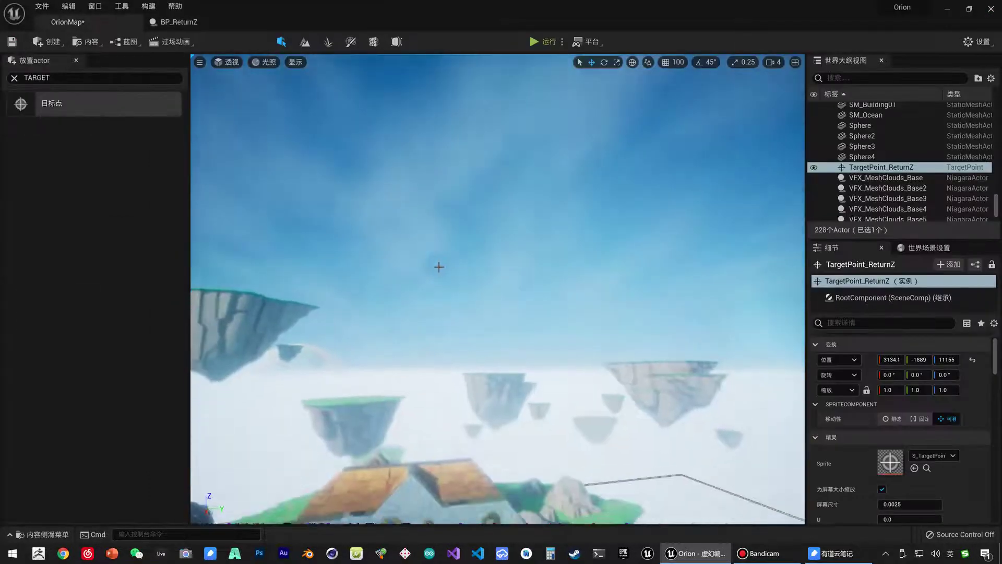
{"action": "left_click", "coordinate": [868, 179]}
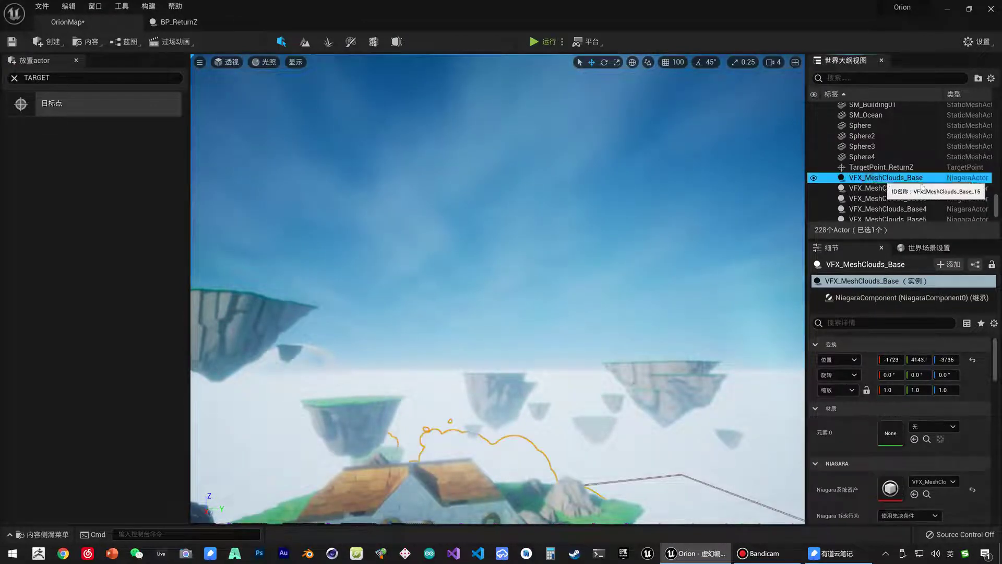
{"action": "scroll", "coordinate": [924, 186], "scroll_direction": "down", "scroll_amount": 3}
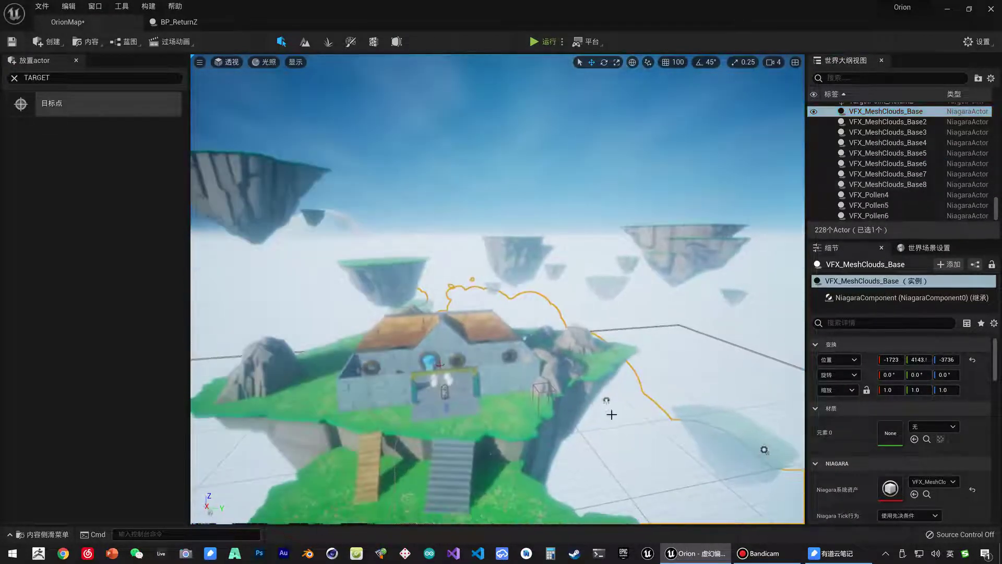
{"action": "right_click_drag", "start_coordinate": [608, 412], "coordinate": [667, 307]}
{"action": "left_click", "coordinate": [629, 311]}
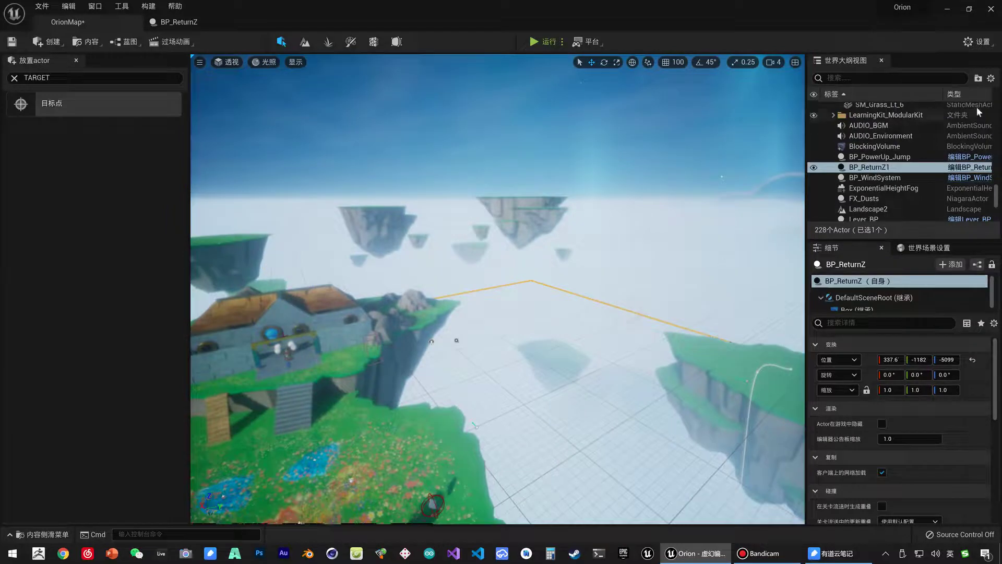
{"action": "left_click", "coordinate": [888, 171]}
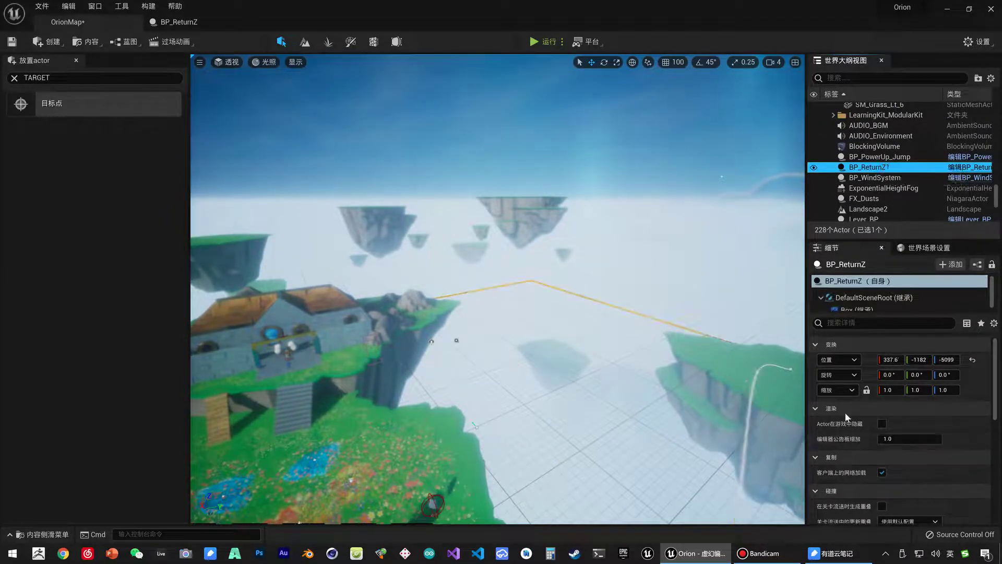
{"action": "left_click", "coordinate": [177, 22]}
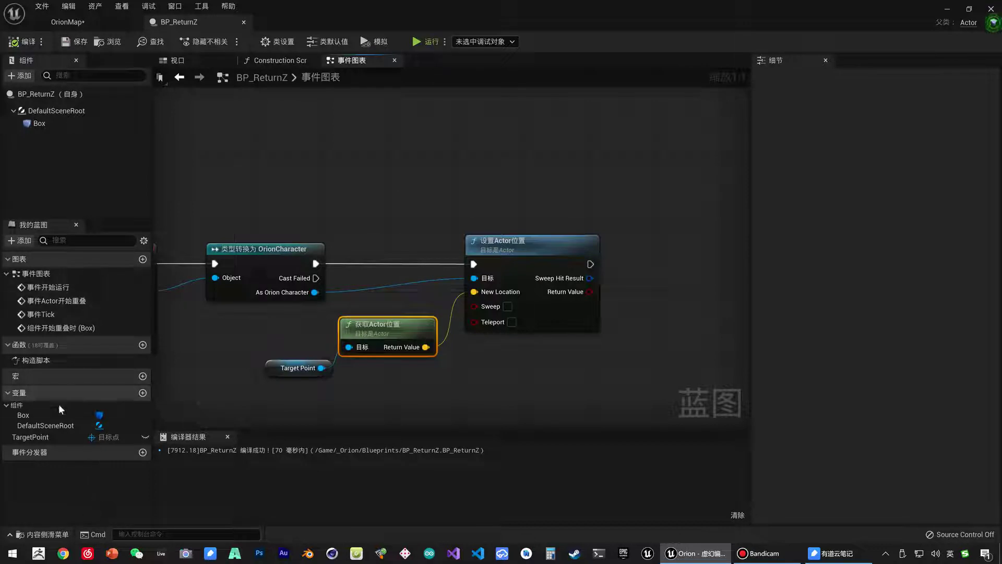
Make the TargetPoint variable instance-editable, then recompile and save BP_ReturnZ
{"action": "left_click", "coordinate": [62, 437]}
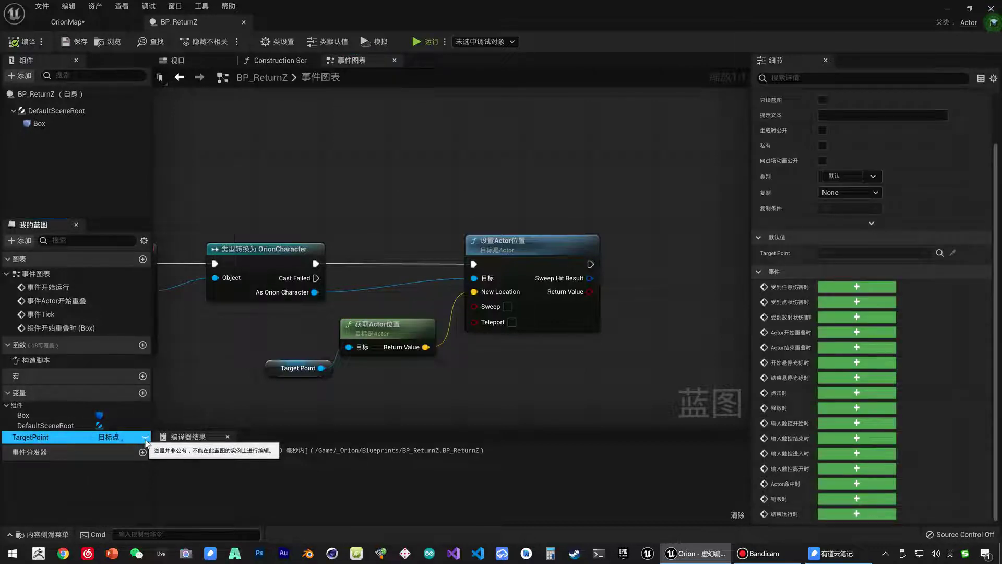
{"action": "left_click", "coordinate": [146, 438]}
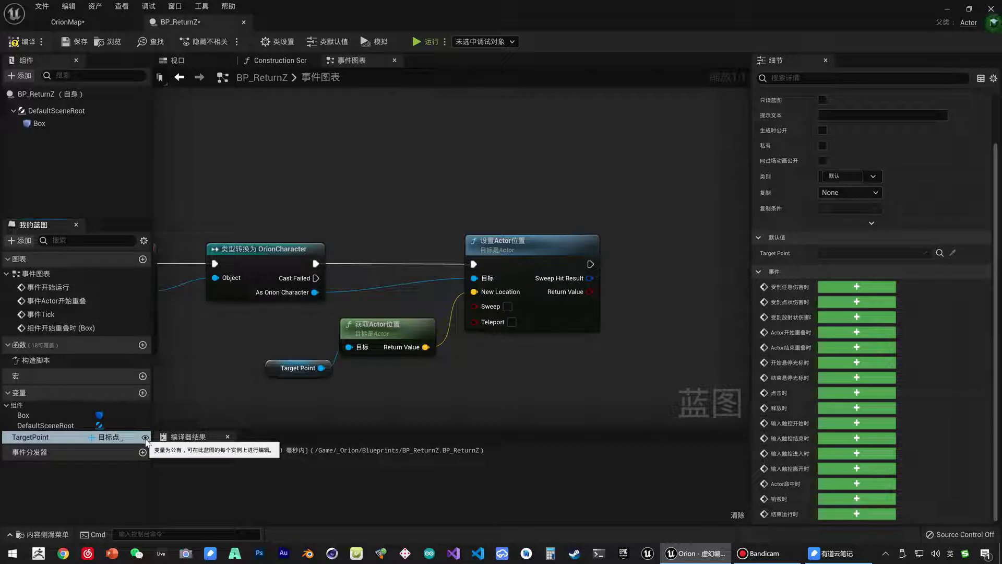
{"action": "left_click", "coordinate": [21, 41]}
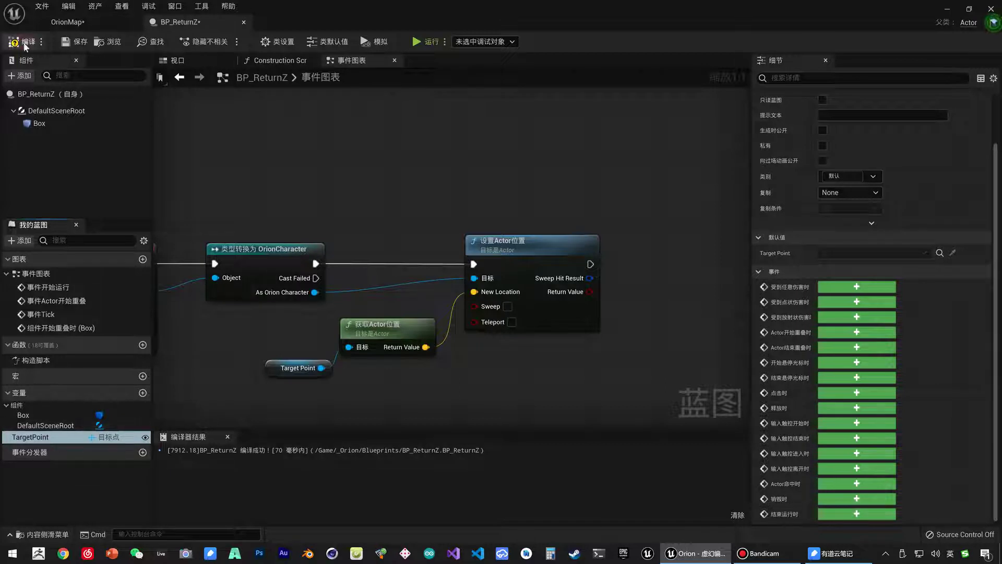
{"action": "left_click", "coordinate": [79, 43]}
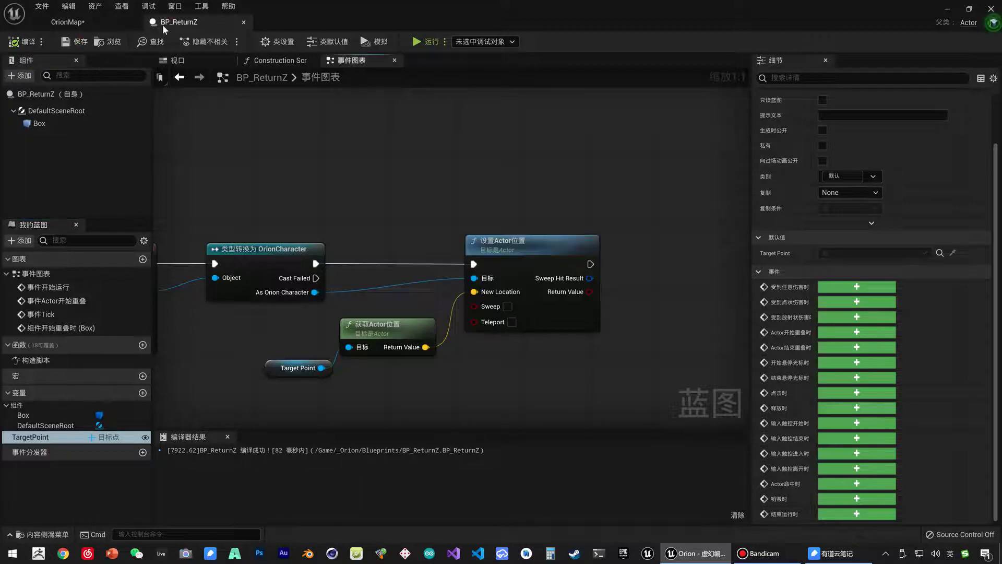
{"action": "left_click", "coordinate": [67, 23]}
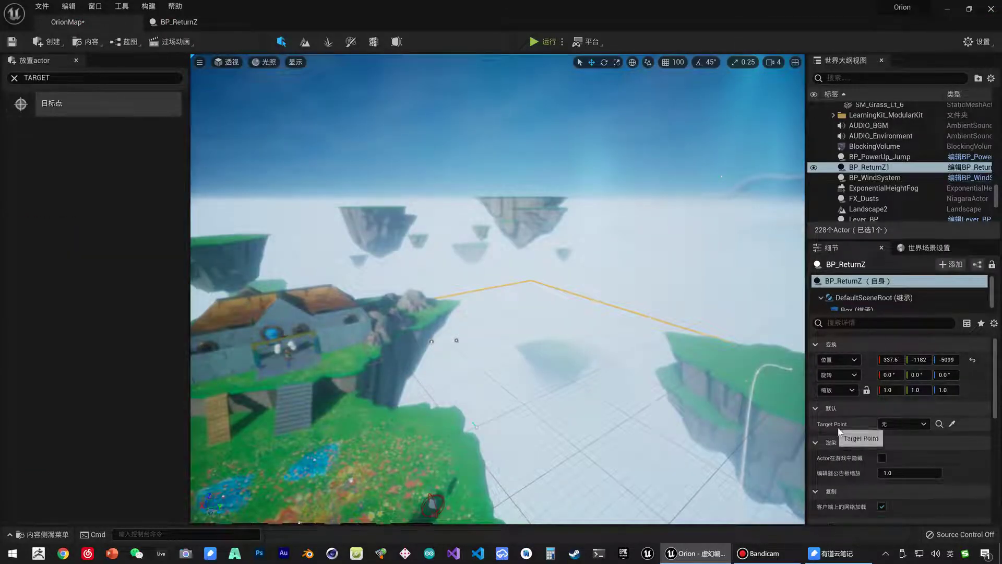
Set BP_ReturnZ1's Target Point to TargetPoint_ReturnZ and confirm the assignment
{"action": "left_click", "coordinate": [899, 425]}
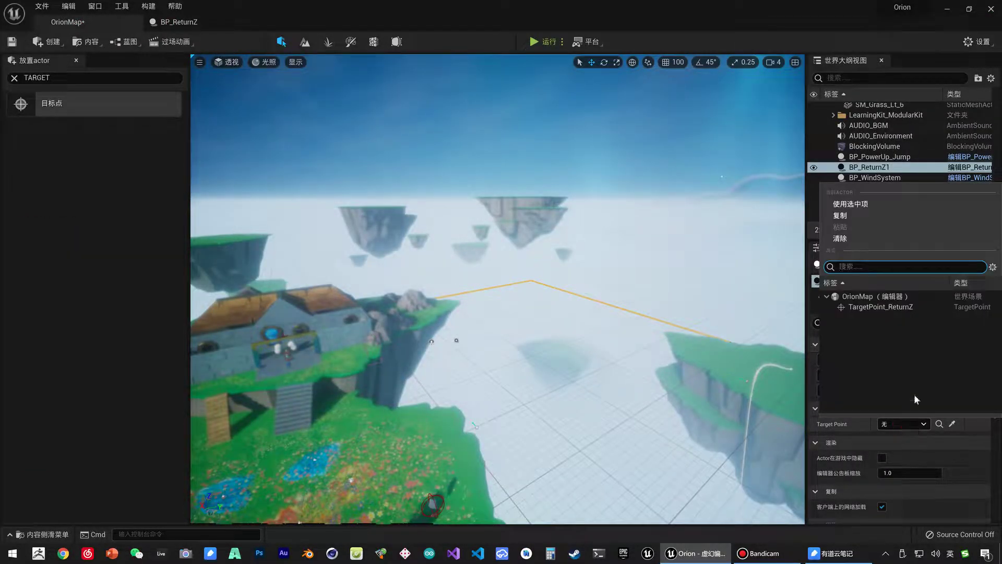
{"action": "left_click", "coordinate": [879, 309]}
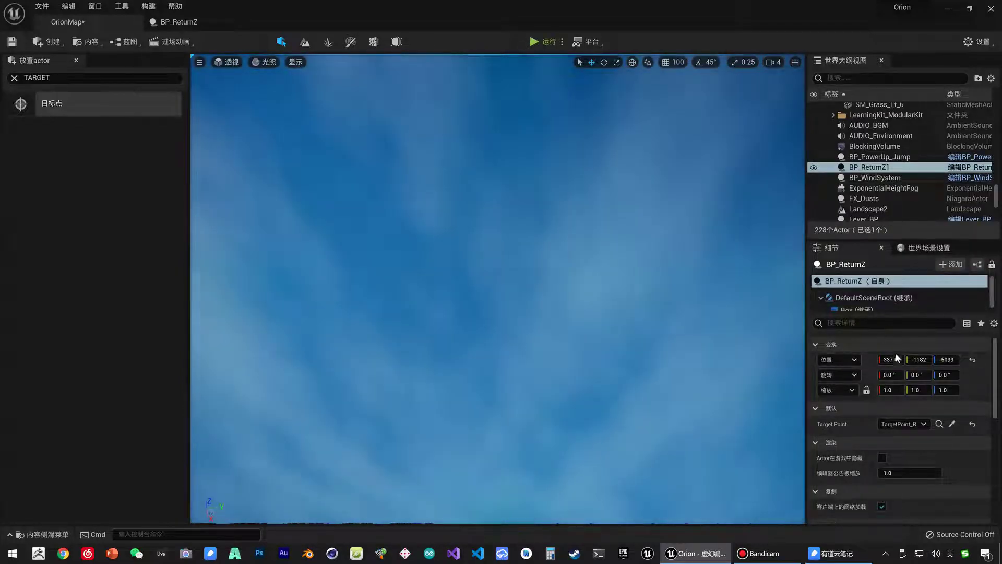
{"action": "left_click", "coordinate": [914, 426]}
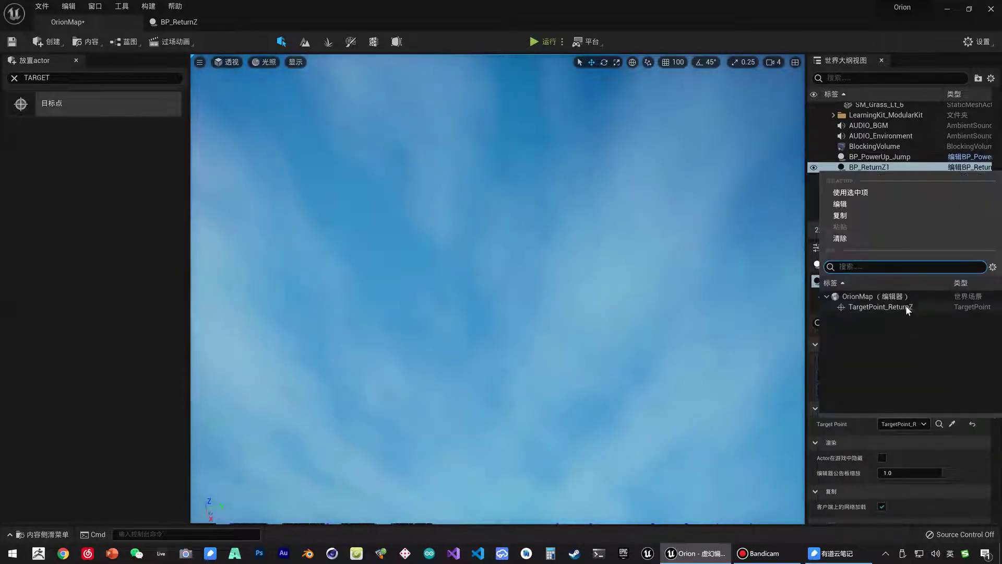
{"action": "key", "text": "Escape"}
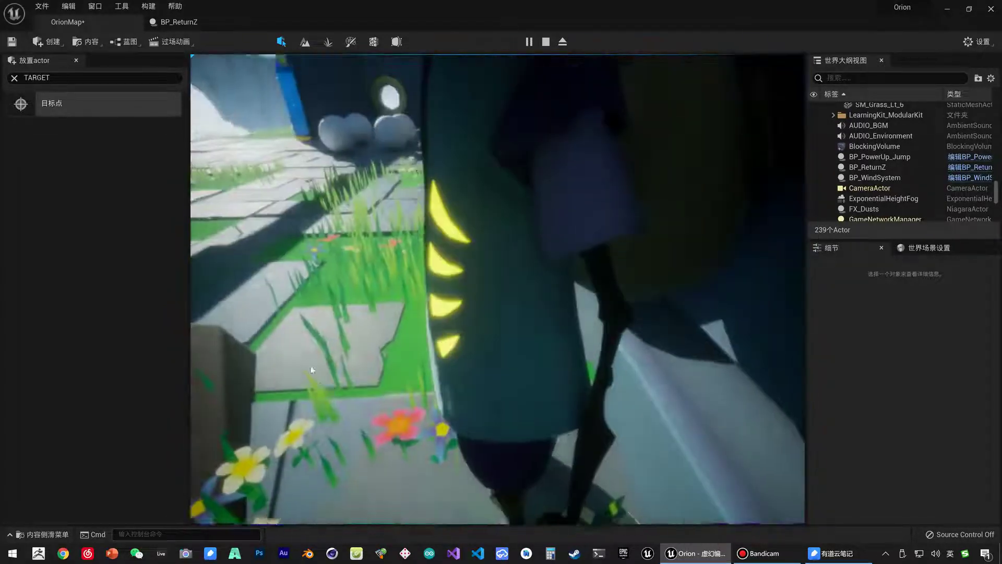
Run the character forward along the path and jump near the stairs
{"action": "key", "text": "w"}
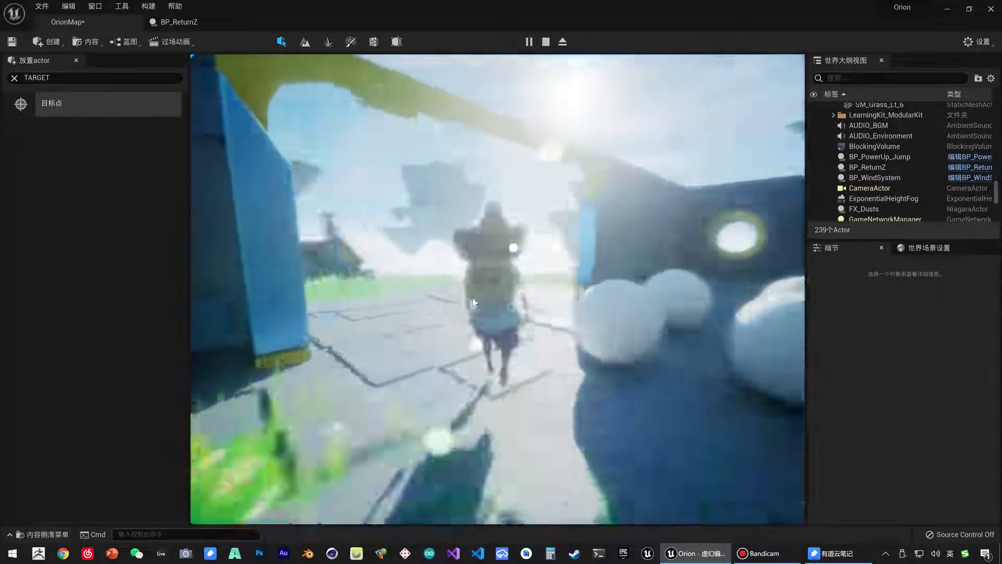
{"action": "key", "text": "space"}
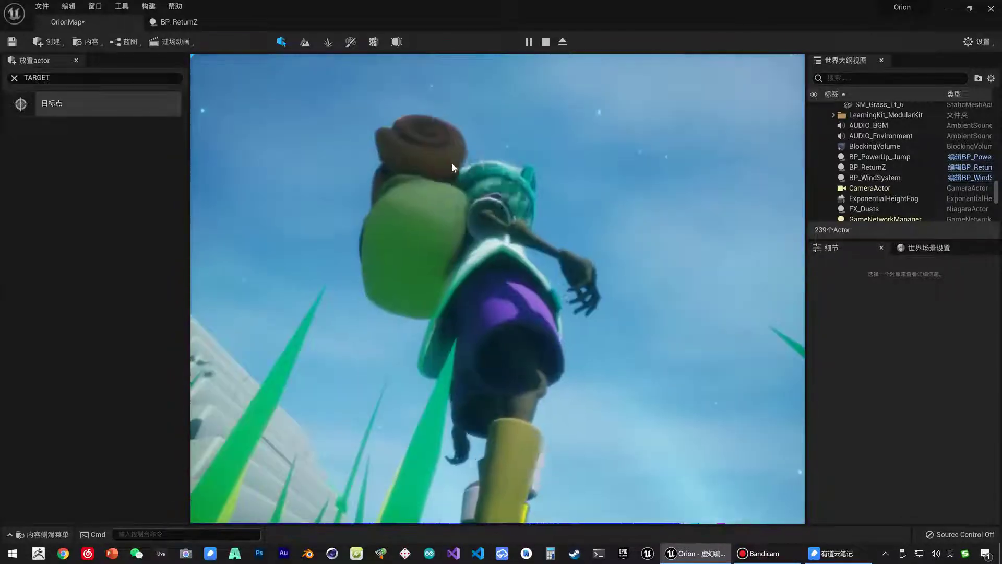
{"action": "left_click", "coordinate": [453, 162]}
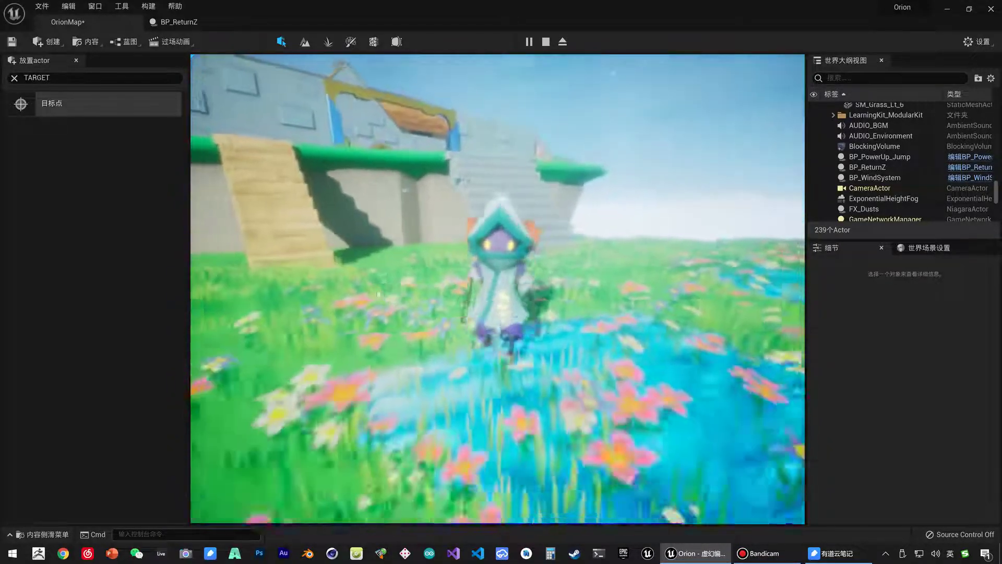
Stop the play session and raise TargetPoint_ReturnZ to Z 20979 above the islands
{"action": "key", "text": "Escape"}
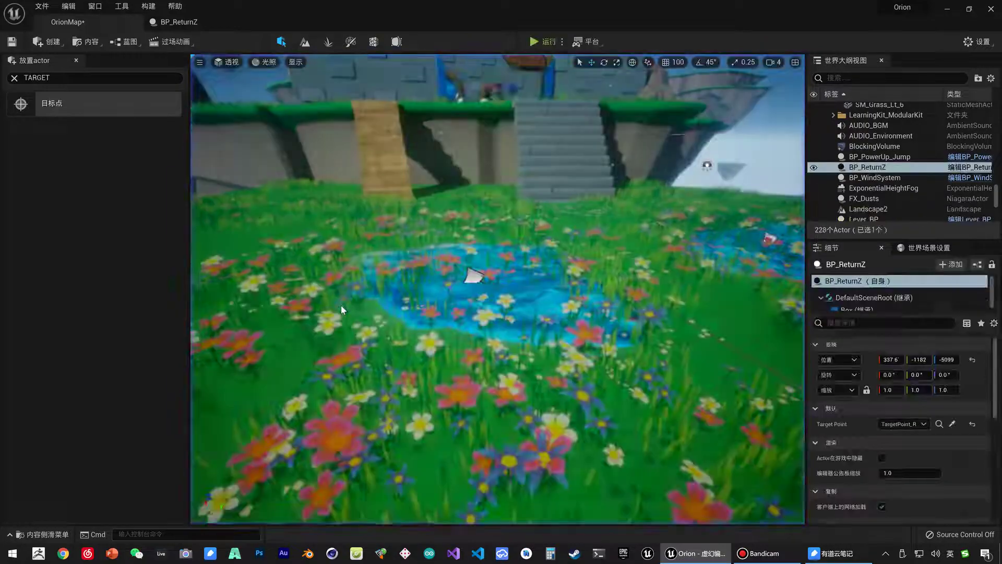
{"action": "right_click_drag", "start_coordinate": [340, 305], "coordinate": [340, 198]}
{"action": "scroll", "coordinate": [900, 205], "scroll_direction": "down", "scroll_amount": 5}
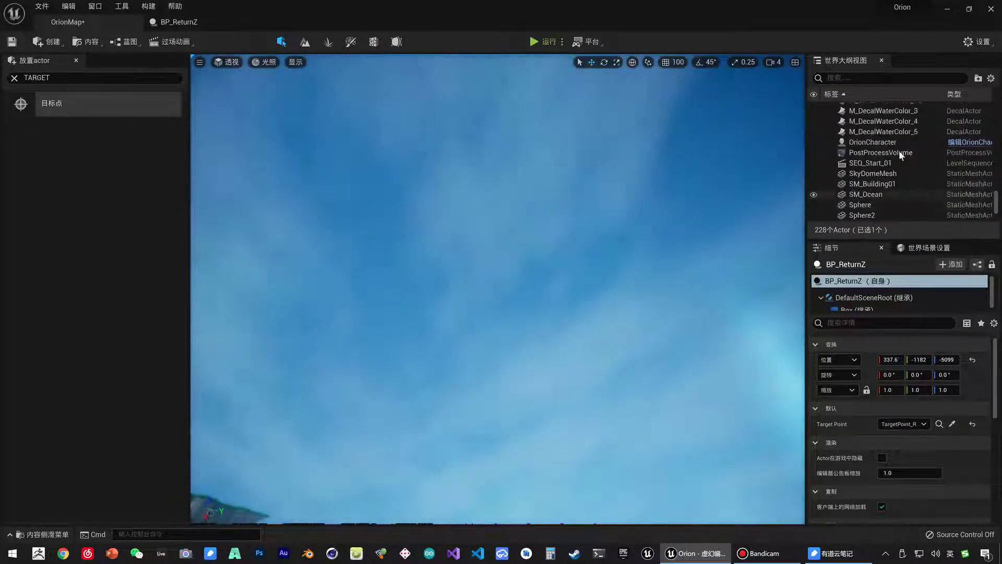
{"action": "left_click", "coordinate": [861, 78]}
{"action": "type", "text": "tar"}
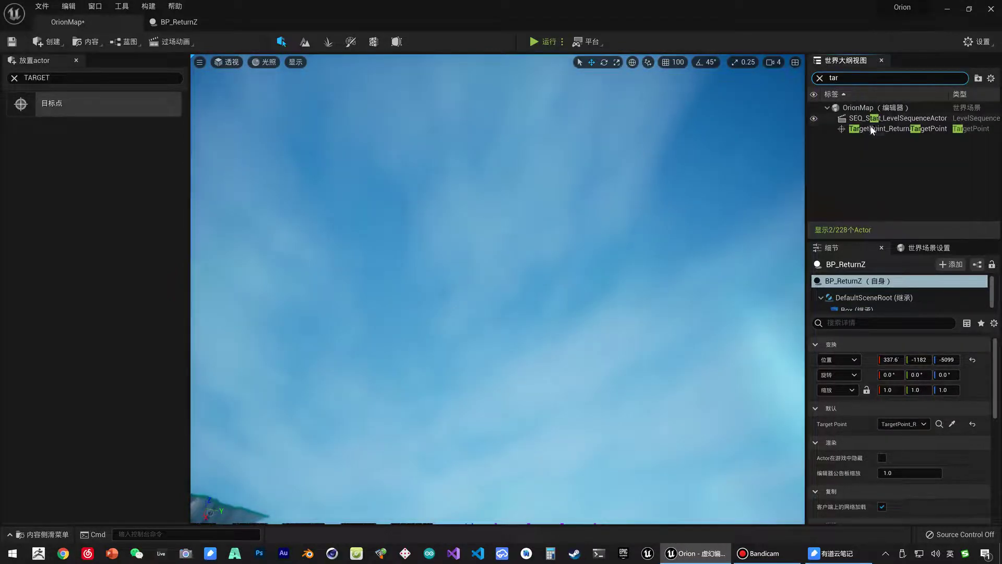
{"action": "double_click", "coordinate": [871, 129]}
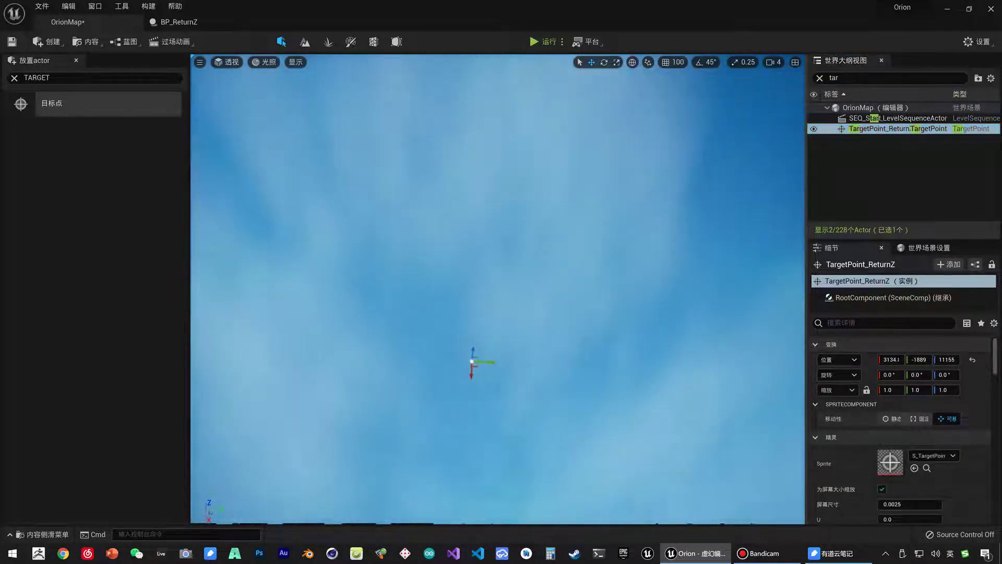
{"action": "right_click_drag", "start_coordinate": [472, 360], "coordinate": [473, 418]}
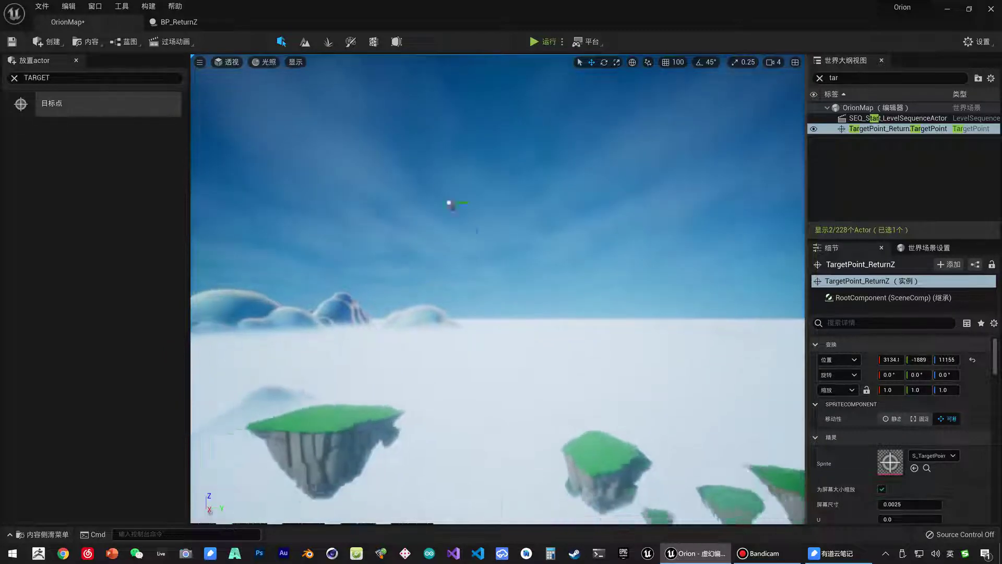
{"action": "right_click_drag", "start_coordinate": [482, 242], "coordinate": [482, 229]}
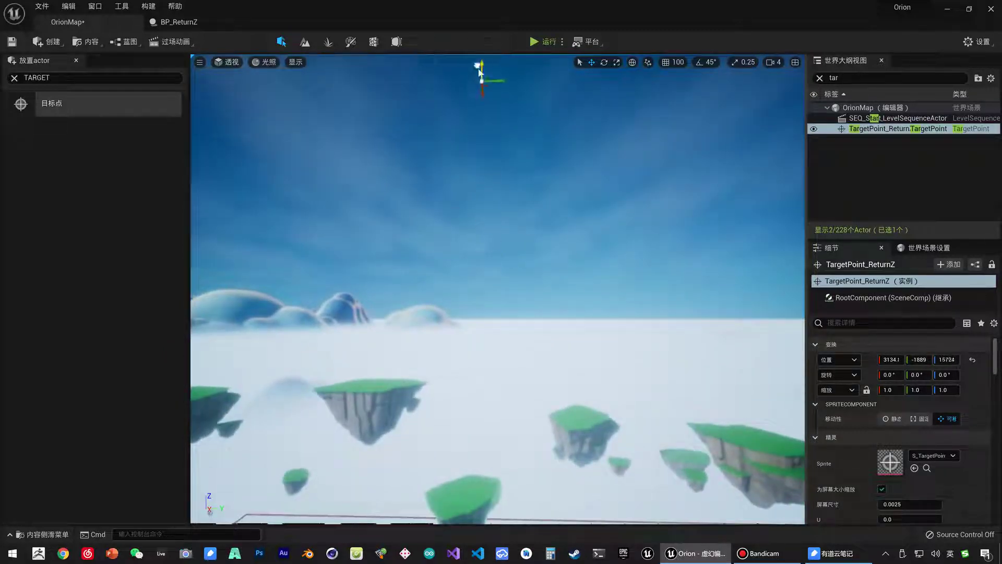
{"action": "right_click_drag", "start_coordinate": [480, 72], "coordinate": [509, 97]}
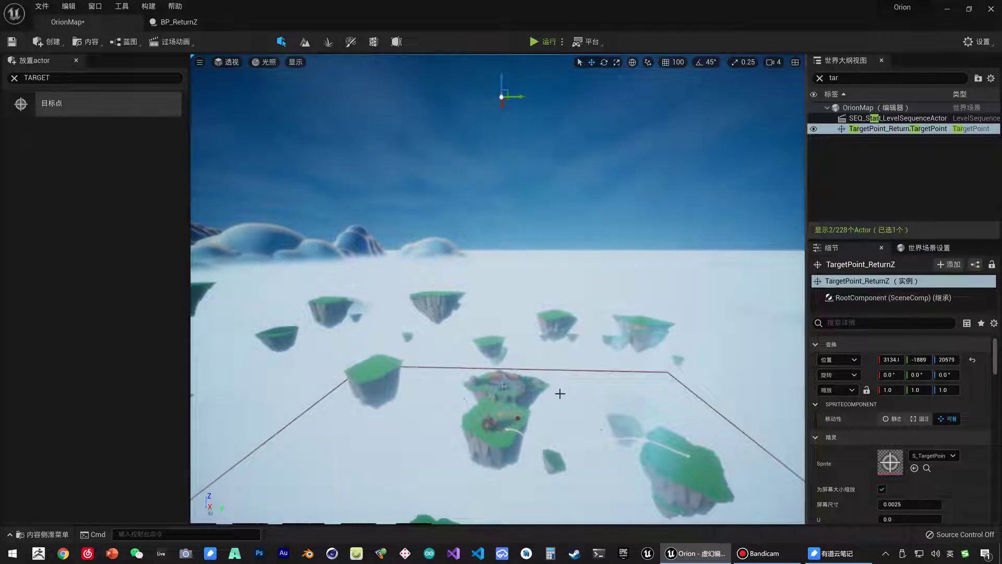
Find the BP_ReturnZ trigger via a 'retu' search and lift it to Z -1057
{"action": "left_click", "coordinate": [851, 78]}
{"action": "type", "text": "retu"}
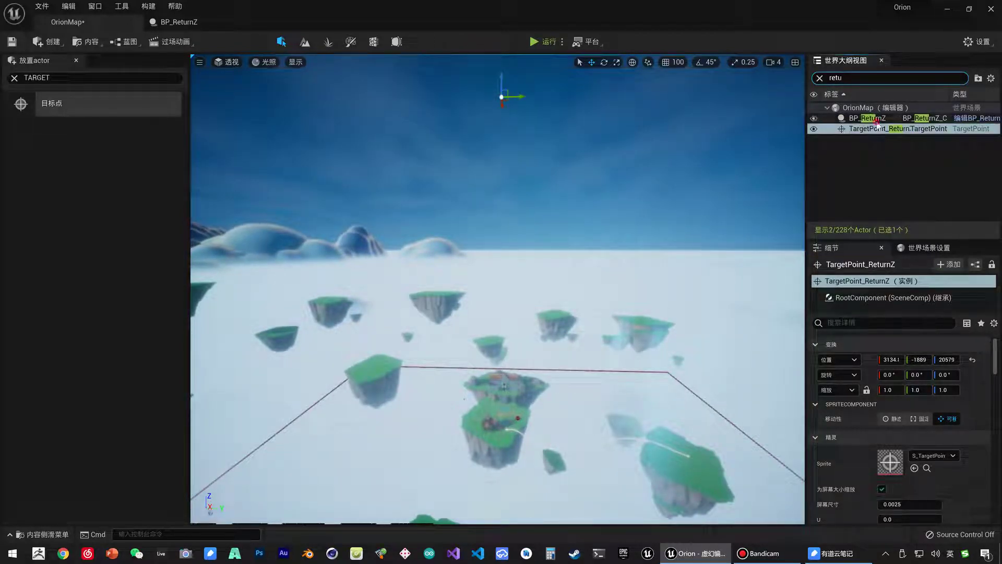
{"action": "left_click", "coordinate": [868, 118]}
{"action": "key", "text": "f"}
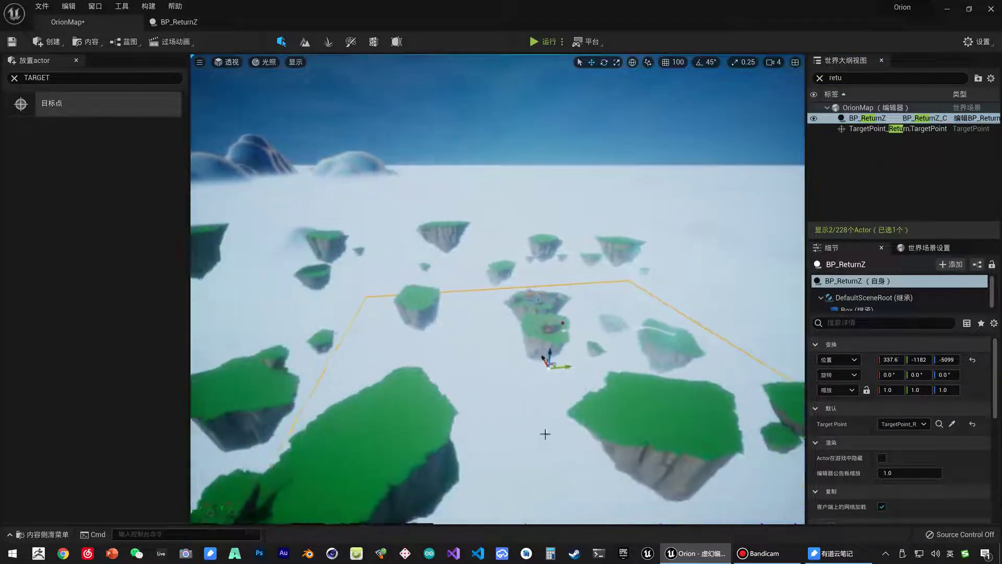
{"action": "left_click_drag", "start_coordinate": [548, 359], "coordinate": [540, 233]}
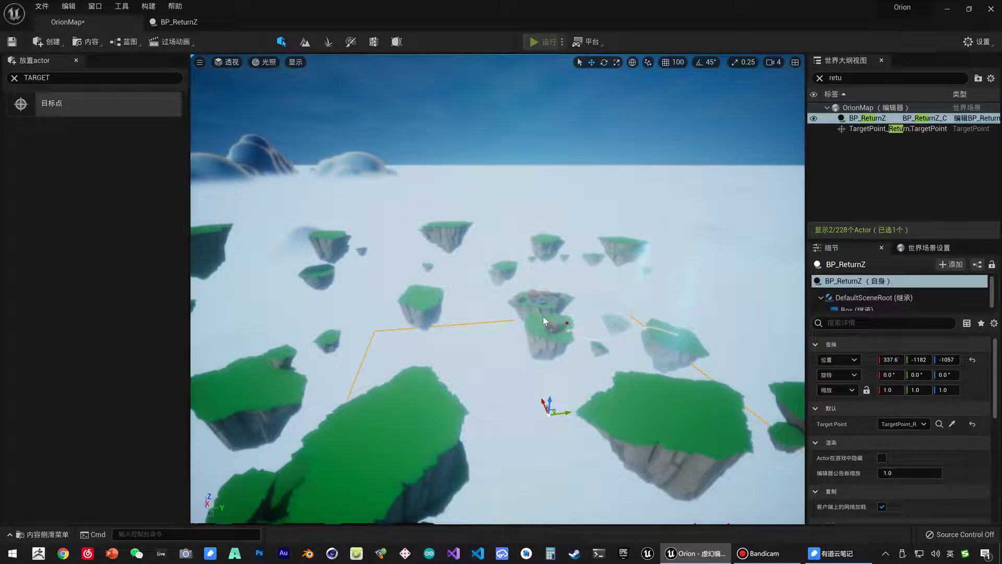
Start Play-In-Editor with Alt+P and bring the character onto the grassy island top
{"action": "key", "text": "alt+p"}
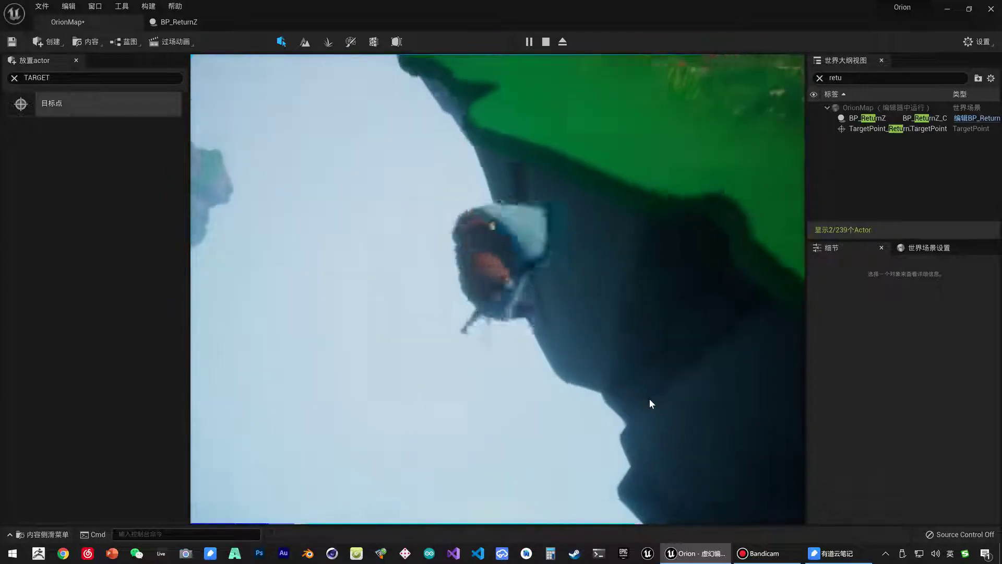
{"action": "left_click", "coordinate": [298, 290]}
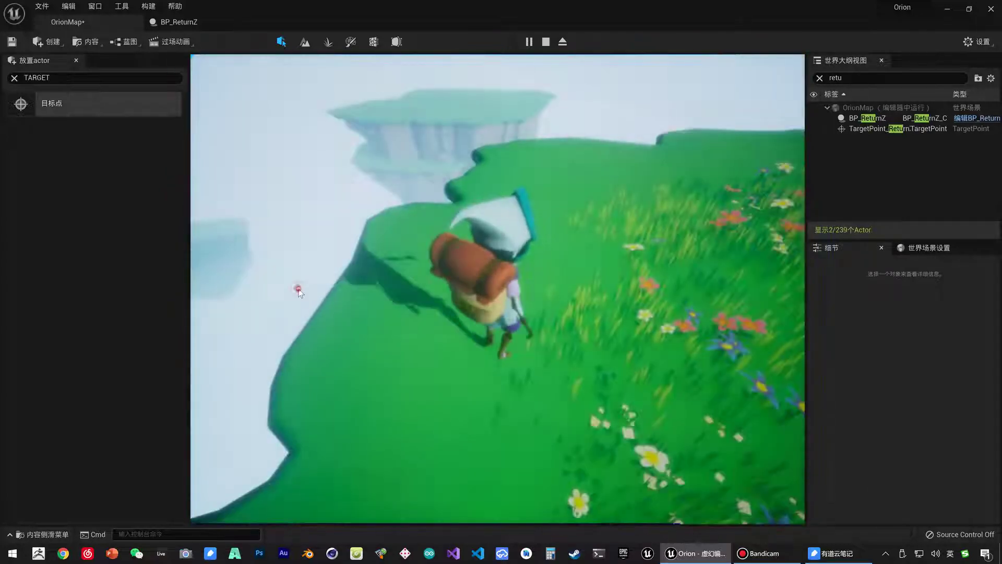
End the play session, frame the castle ground island, and return to the BP_ReturnZ graph
{"action": "key", "text": "Escape"}
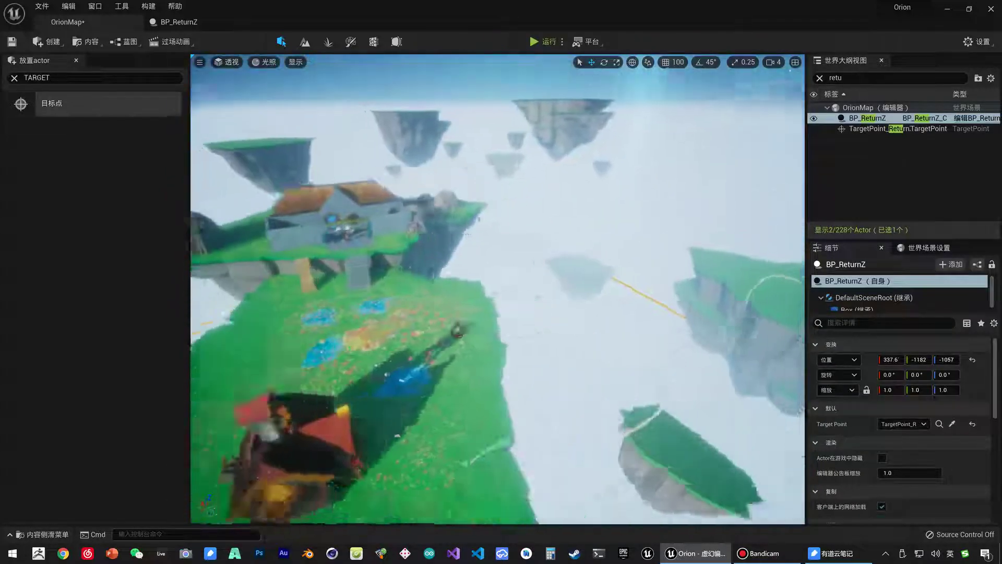
{"action": "left_click", "coordinate": [662, 273]}
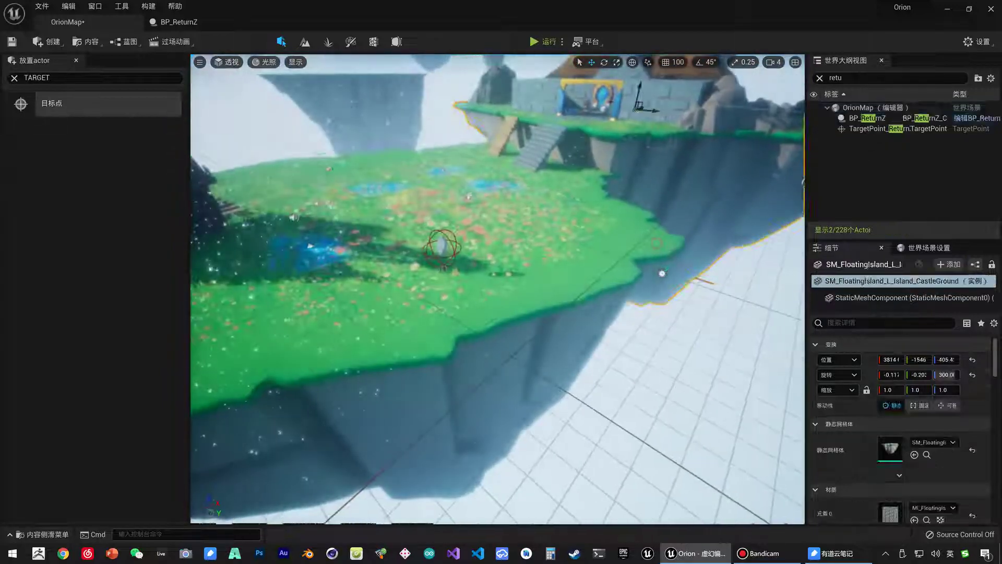
{"action": "right_click_drag", "start_coordinate": [662, 274], "coordinate": [662, 273]}
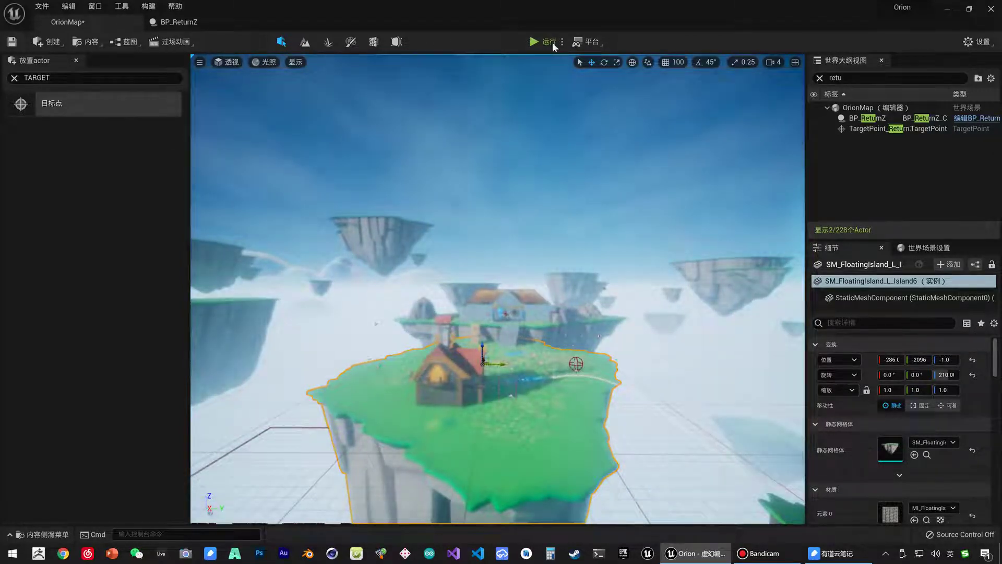
{"action": "left_click", "coordinate": [183, 22]}
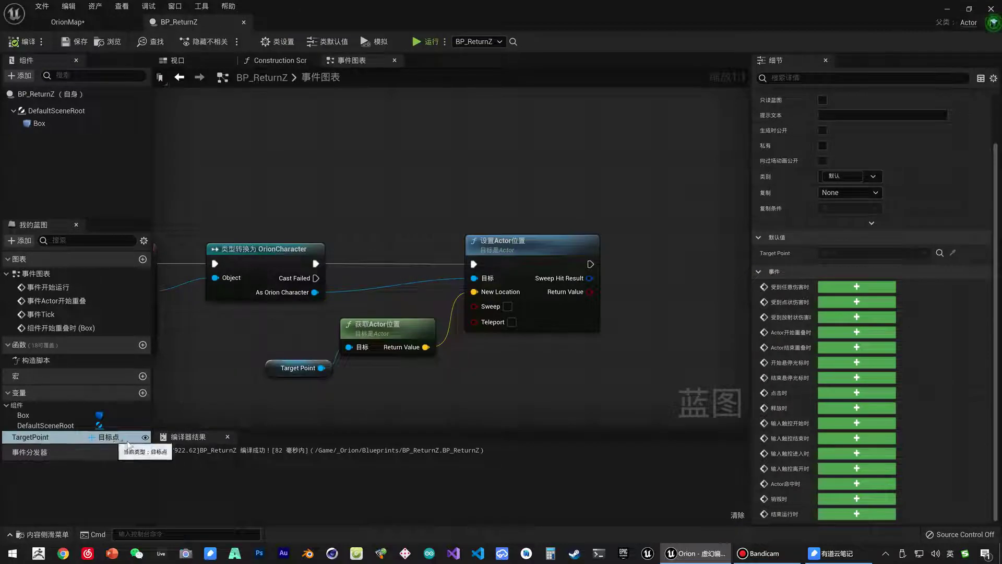